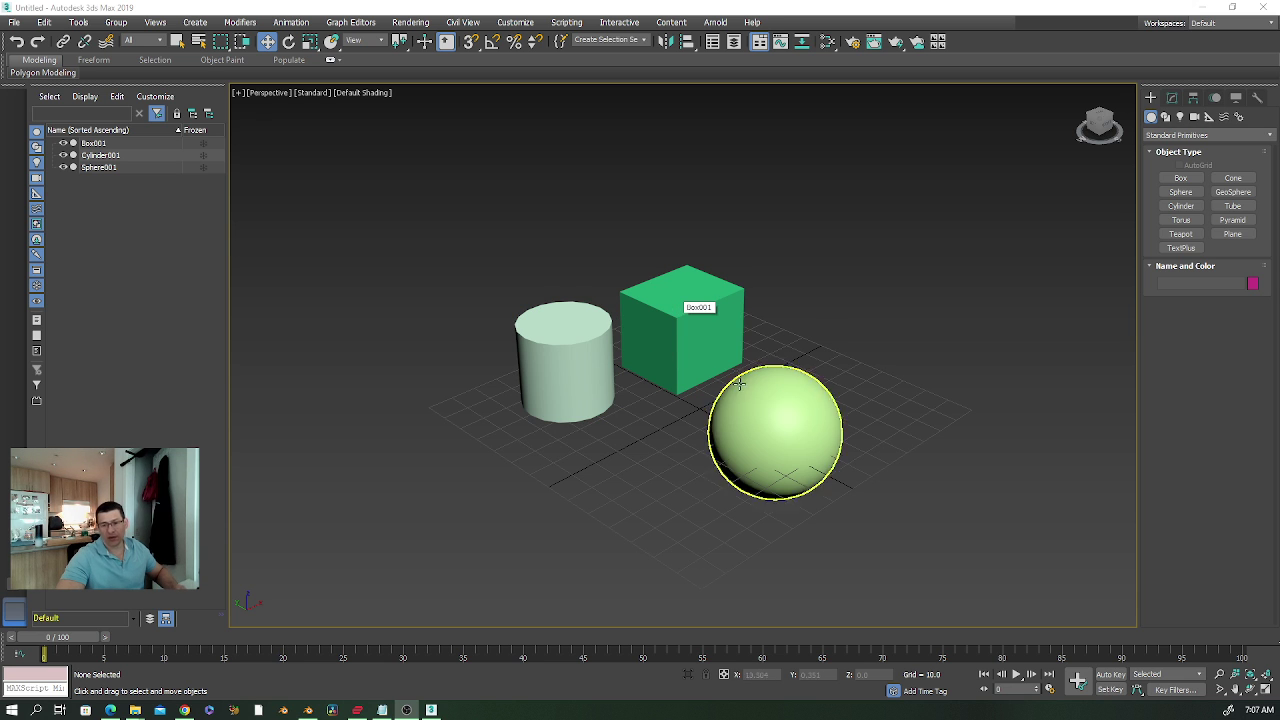
# Move the sphere farther back beside the box.
pyautogui.moveTo(705, 359)
pyautogui.mouseDown(button='middle')
pyautogui.moveTo(650, 337)
pyautogui.moveTo(664, 343)
pyautogui.moveTo(637, 349)
pyautogui.moveTo(820, 370)
pyautogui.mouseUp(button='middle')
pyautogui.scroll(2, 648, 342)
pyautogui.click(828, 374)
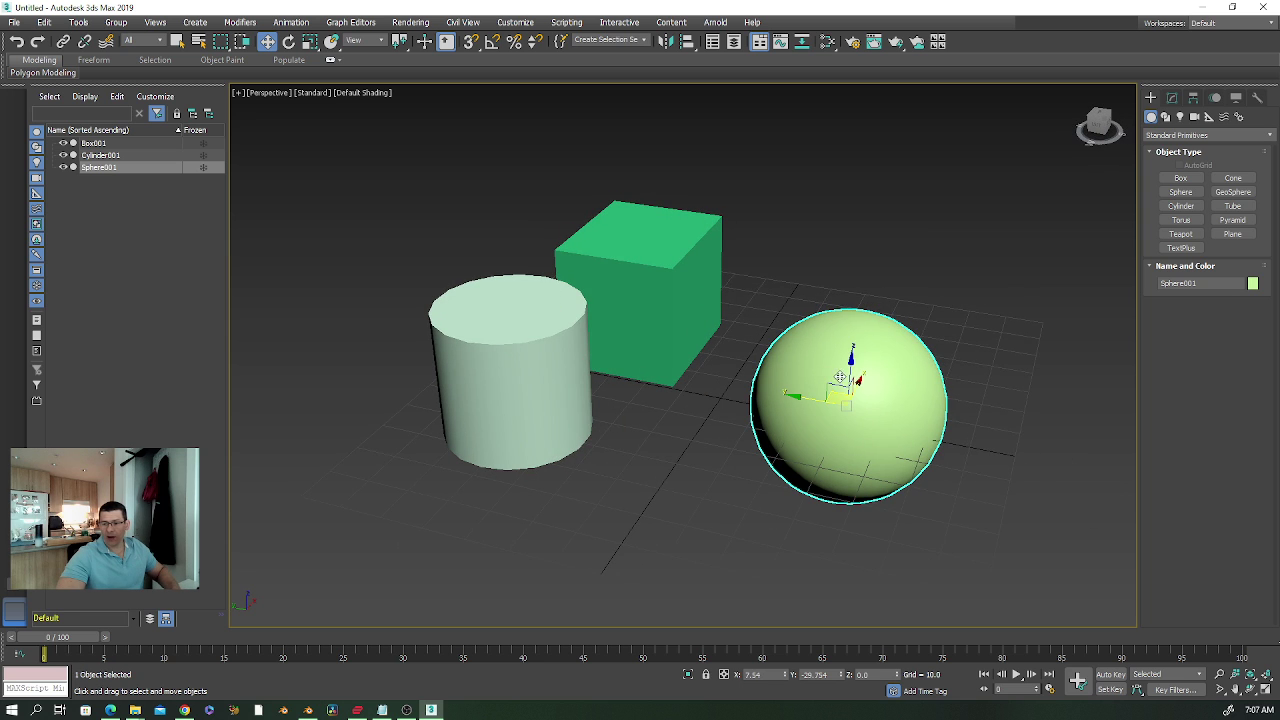
pyautogui.moveTo(846, 366); pyautogui.dragTo(860, 345)
# Select the box and isolate it with Alt+Q, hiding the cylinder and sphere.
pyautogui.click(706, 288)
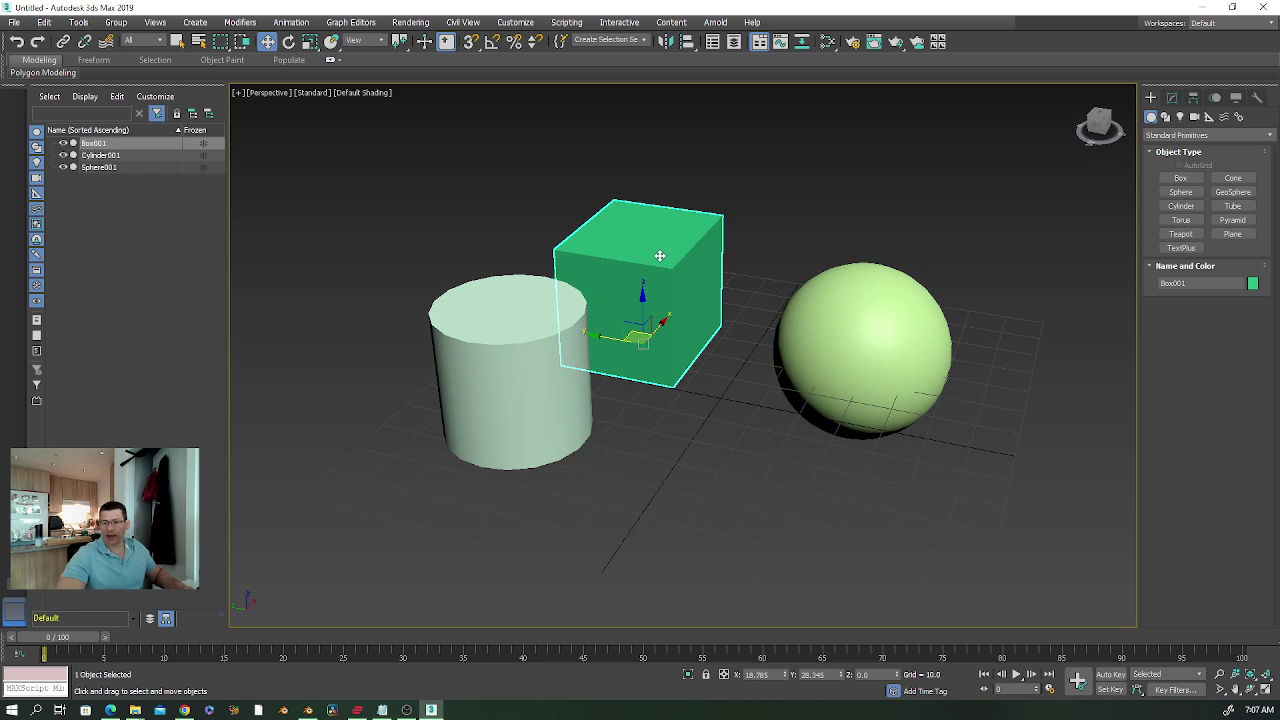
pyautogui.scroll(-5, 760, 300)
pyautogui.scroll(5, 733, 306)
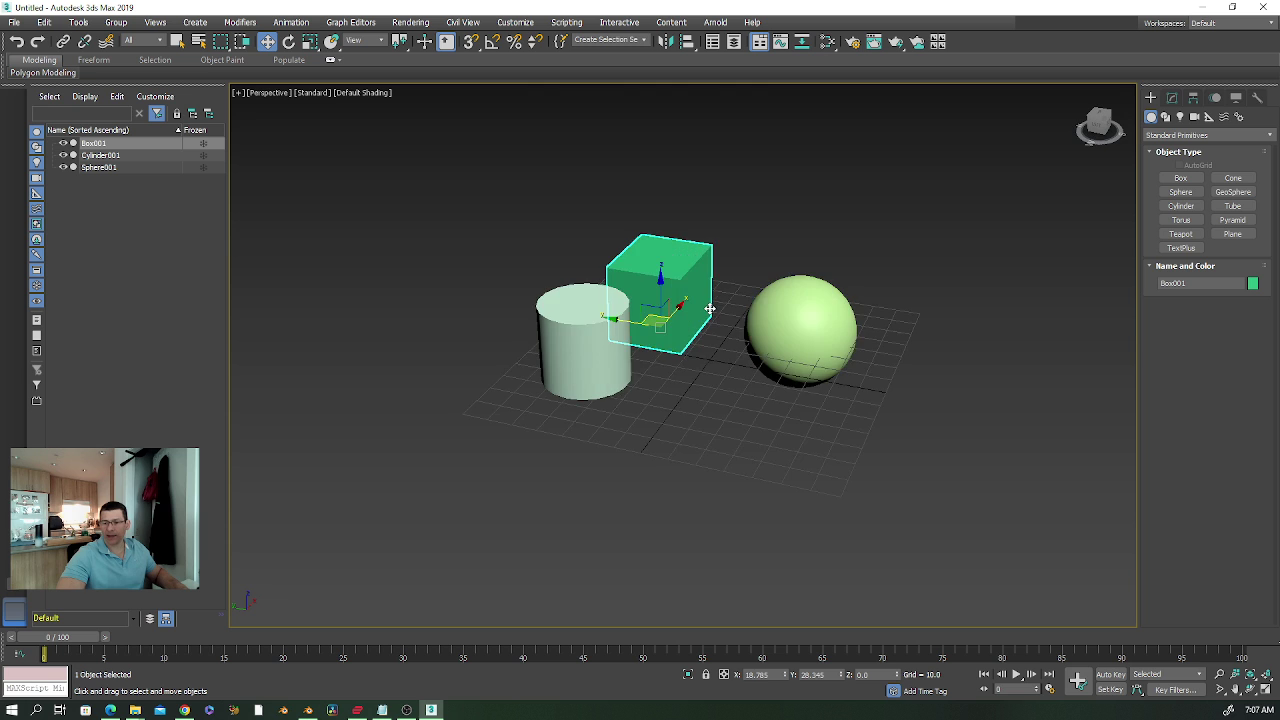
pyautogui.hotkey('alt', 'q')
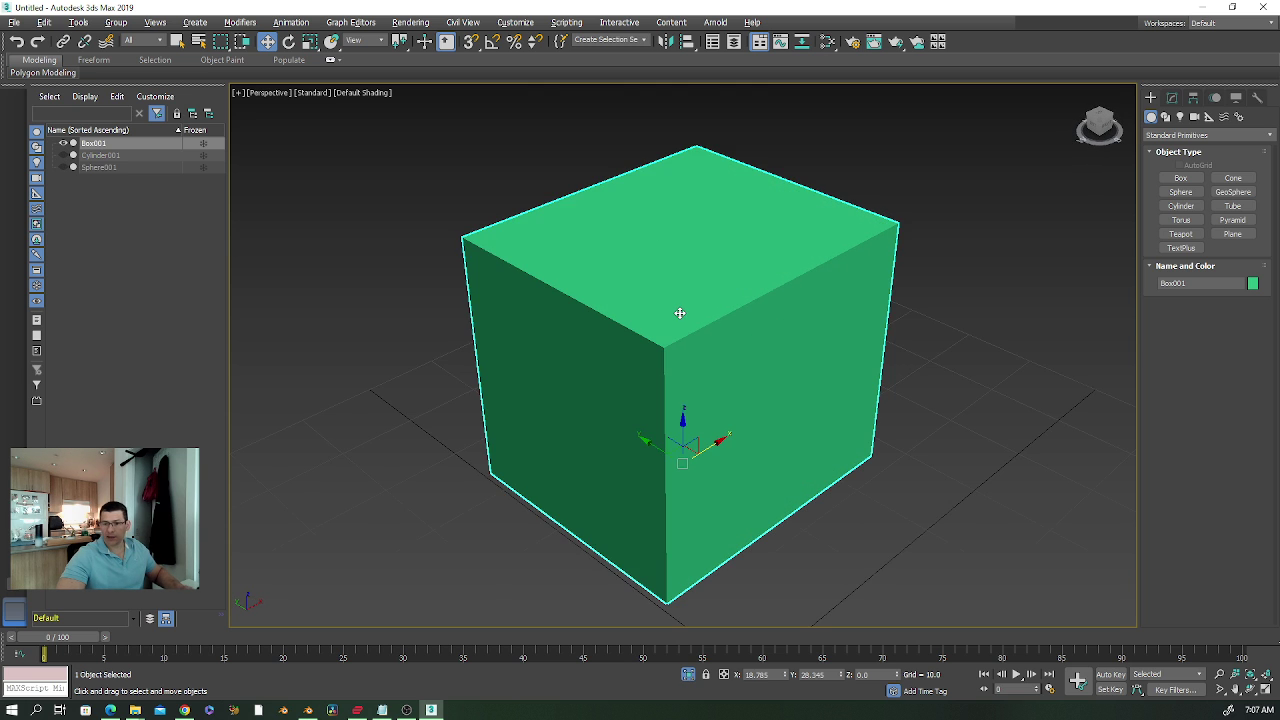
pyautogui.scroll(-5, 677, 314)
# Bring the cylinder and sphere back with Unhide All from the quad menu.
pyautogui.keyDown('alt'); pyautogui.moveTo(680, 346); pyautogui.dragTo(706, 334, button='middle'); pyautogui.keyUp('alt')
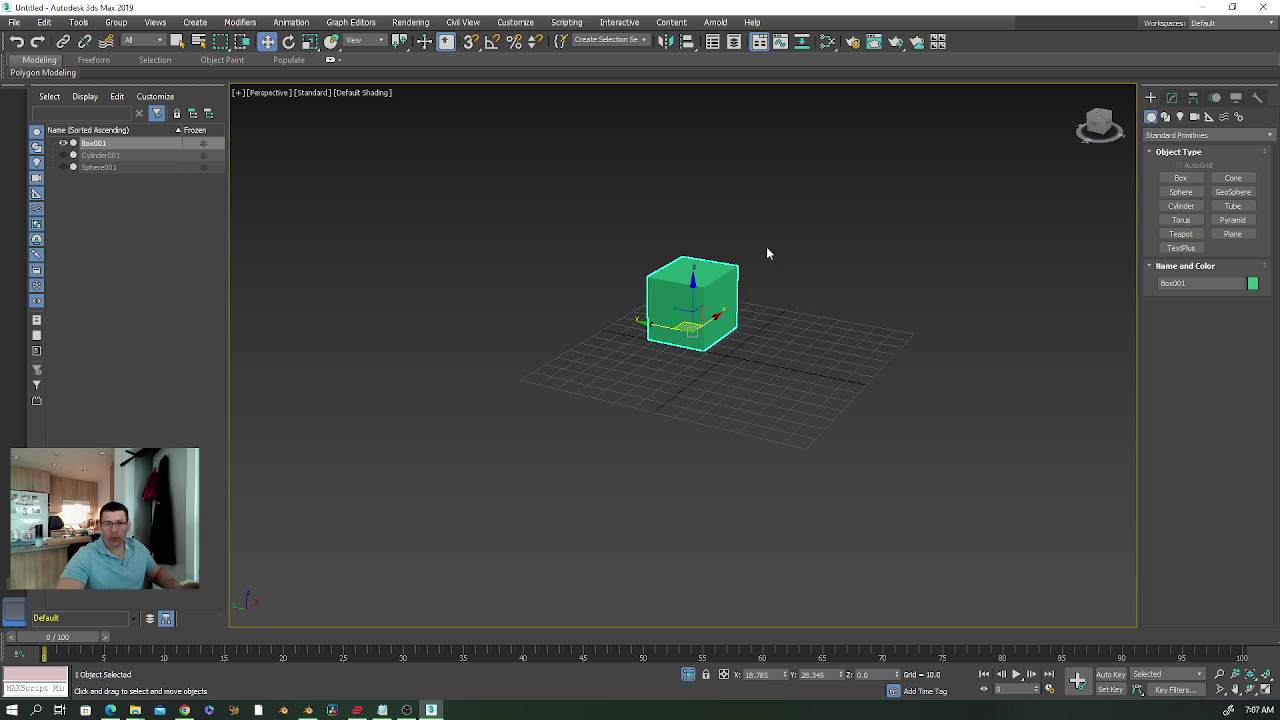
pyautogui.moveTo(748, 317); pyautogui.dragTo(674, 345, button='middle')
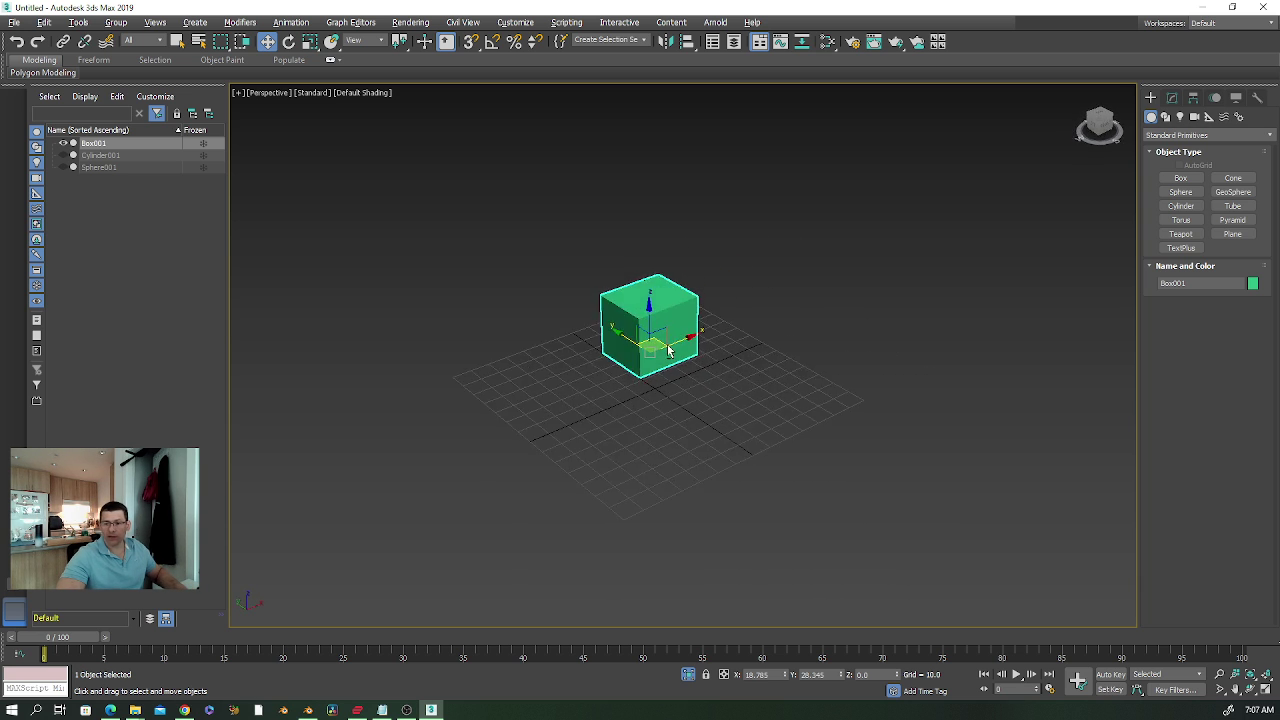
pyautogui.rightClick(672, 345)
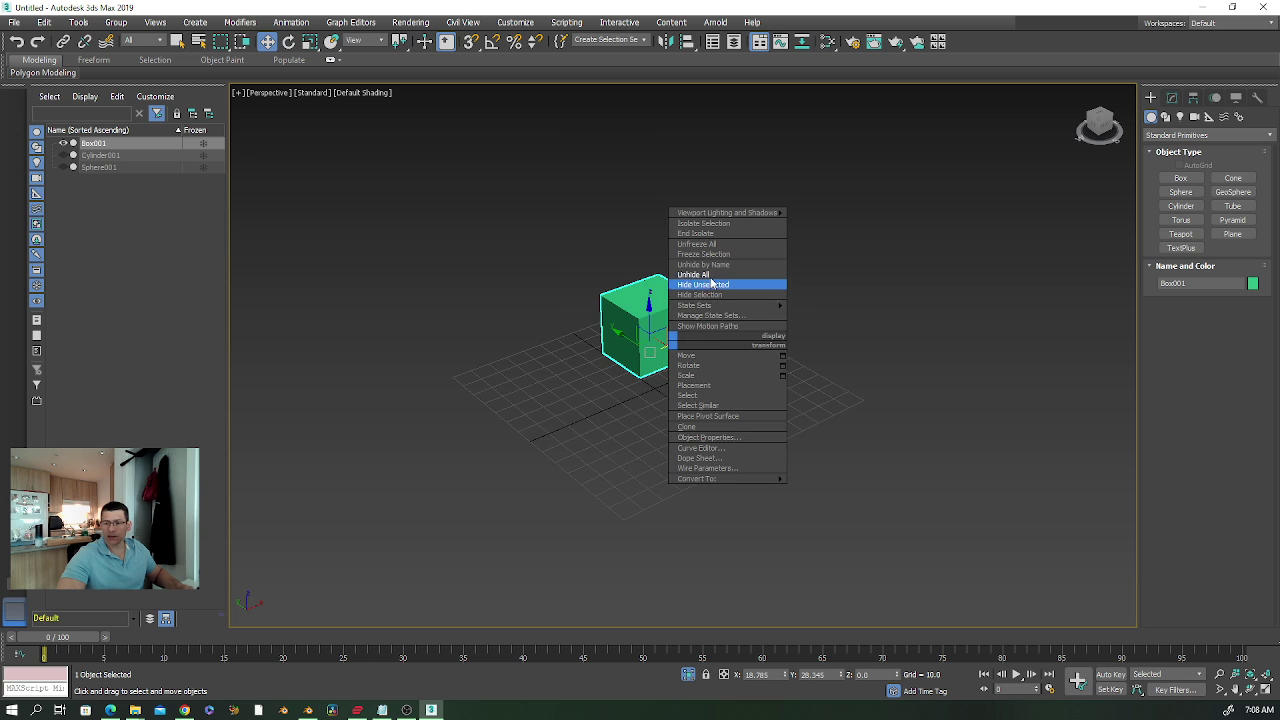
pyautogui.click(706, 274)
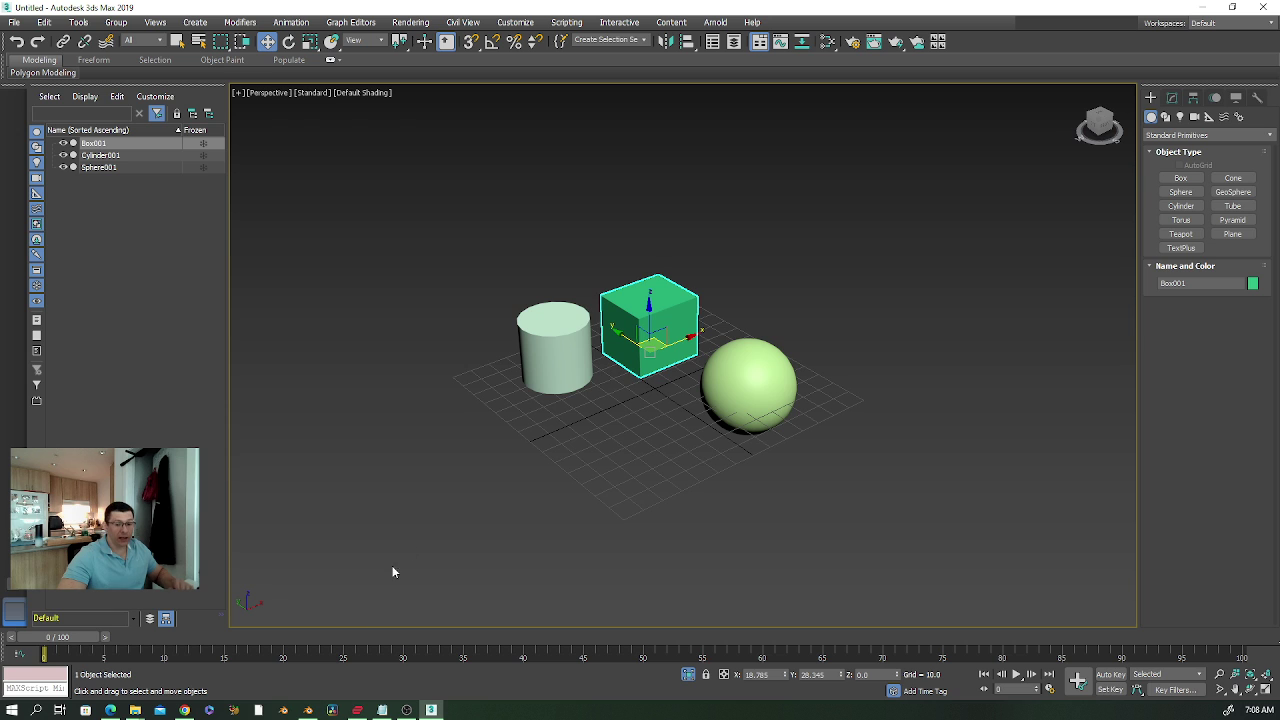
pyautogui.moveTo(308, 710)
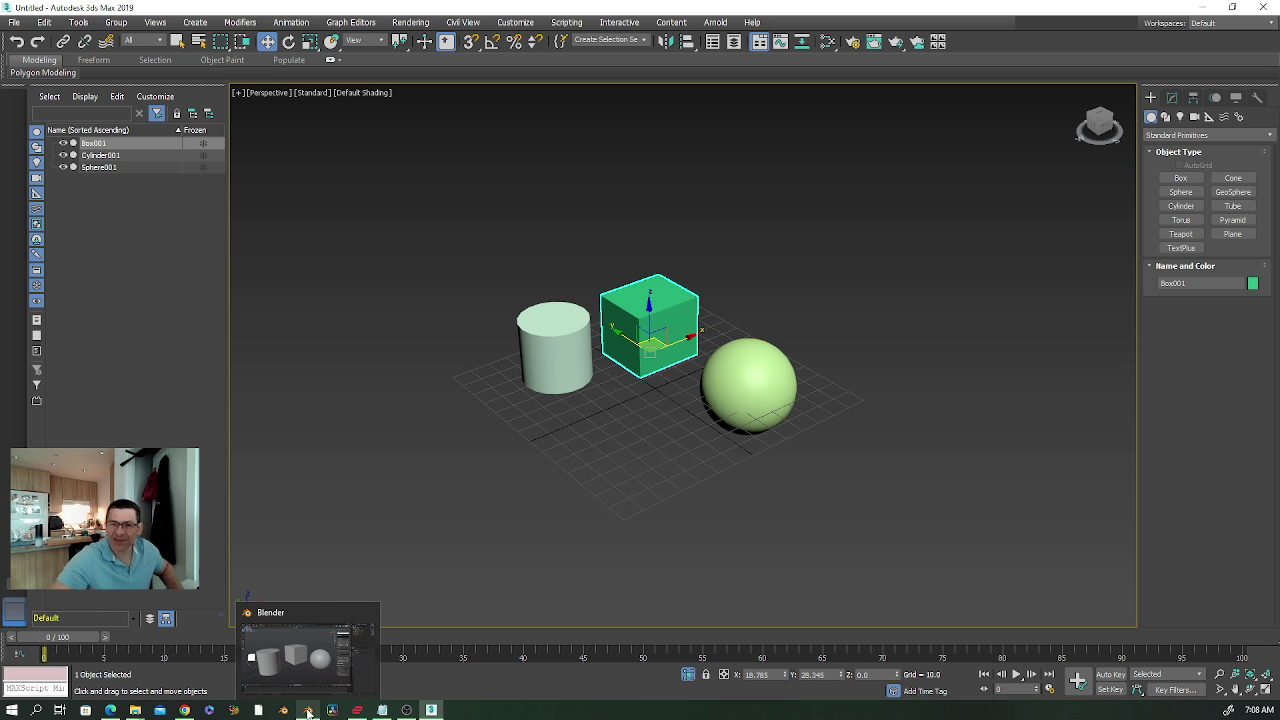
# Switch to Blender, close the sidebar and recentre the three objects in view.
pyautogui.click(308, 712)
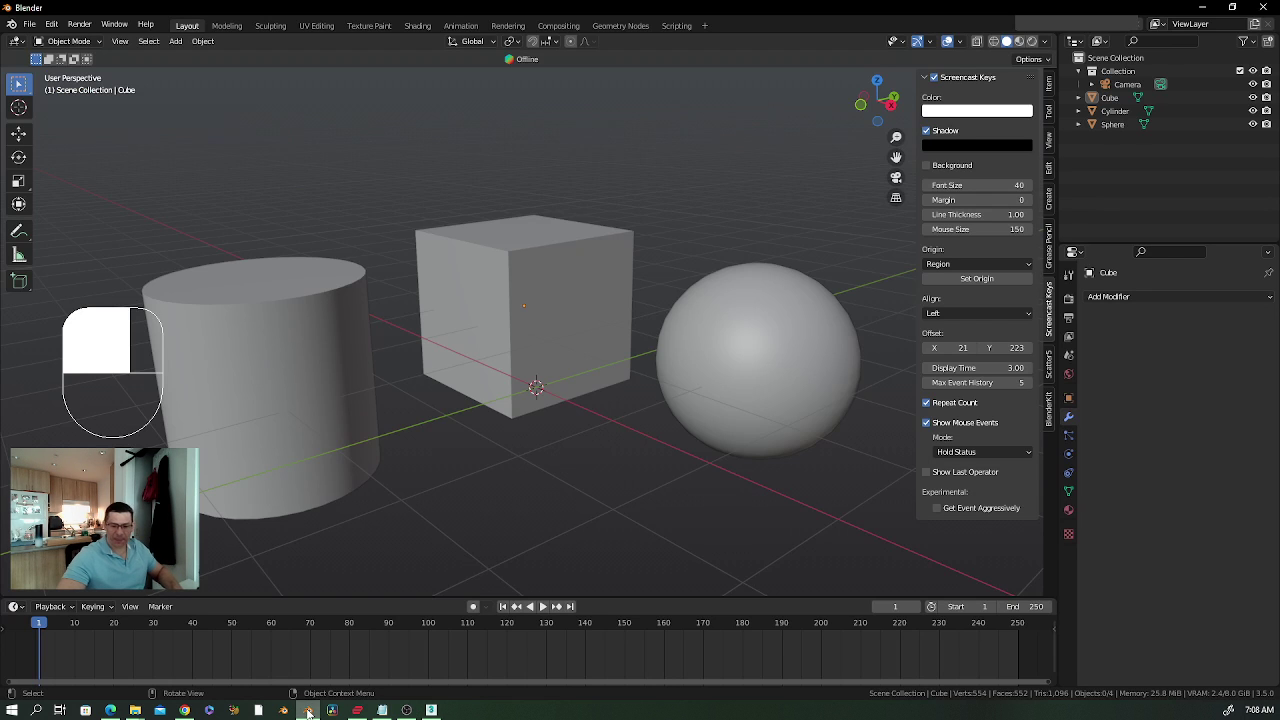
pyautogui.moveTo(592, 449); pyautogui.dragTo(545, 441, button='middle')
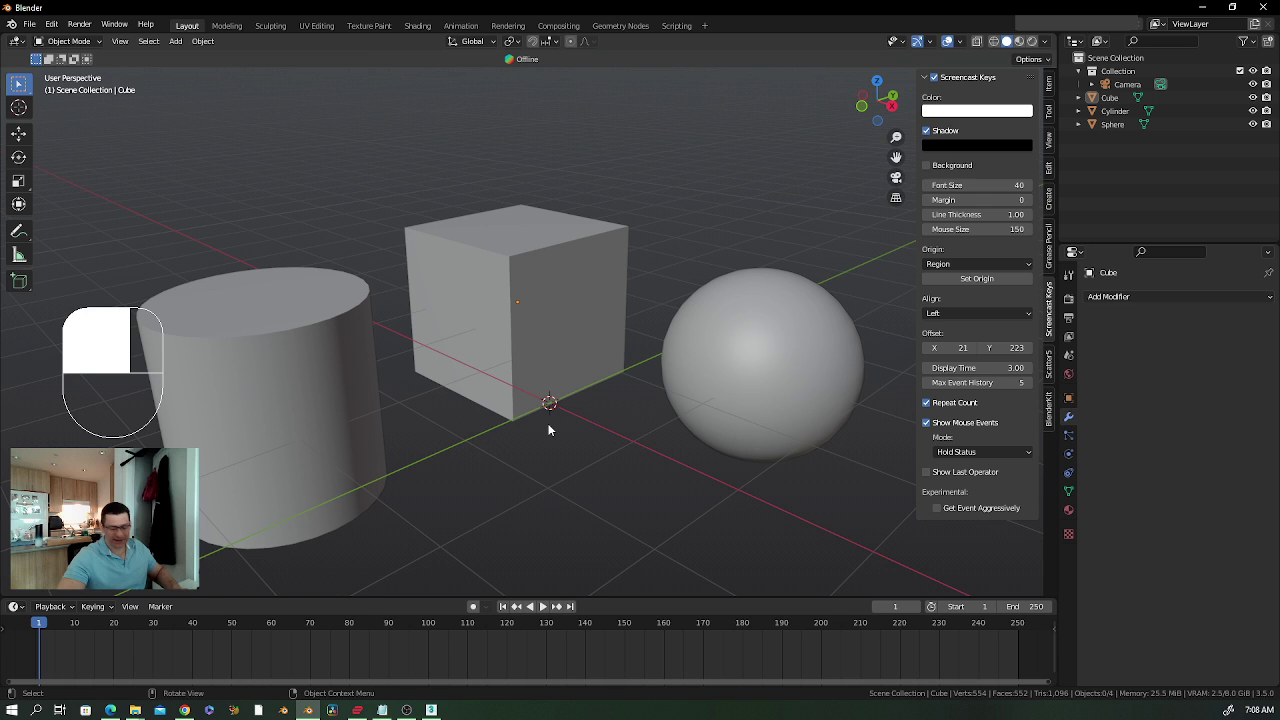
pyautogui.press('n')
pyautogui.scroll(-1, 549, 405)
pyautogui.keyDown('shift'); pyautogui.moveTo(549, 405); pyautogui.dragTo(502, 368, button='middle'); pyautogui.keyUp('shift')
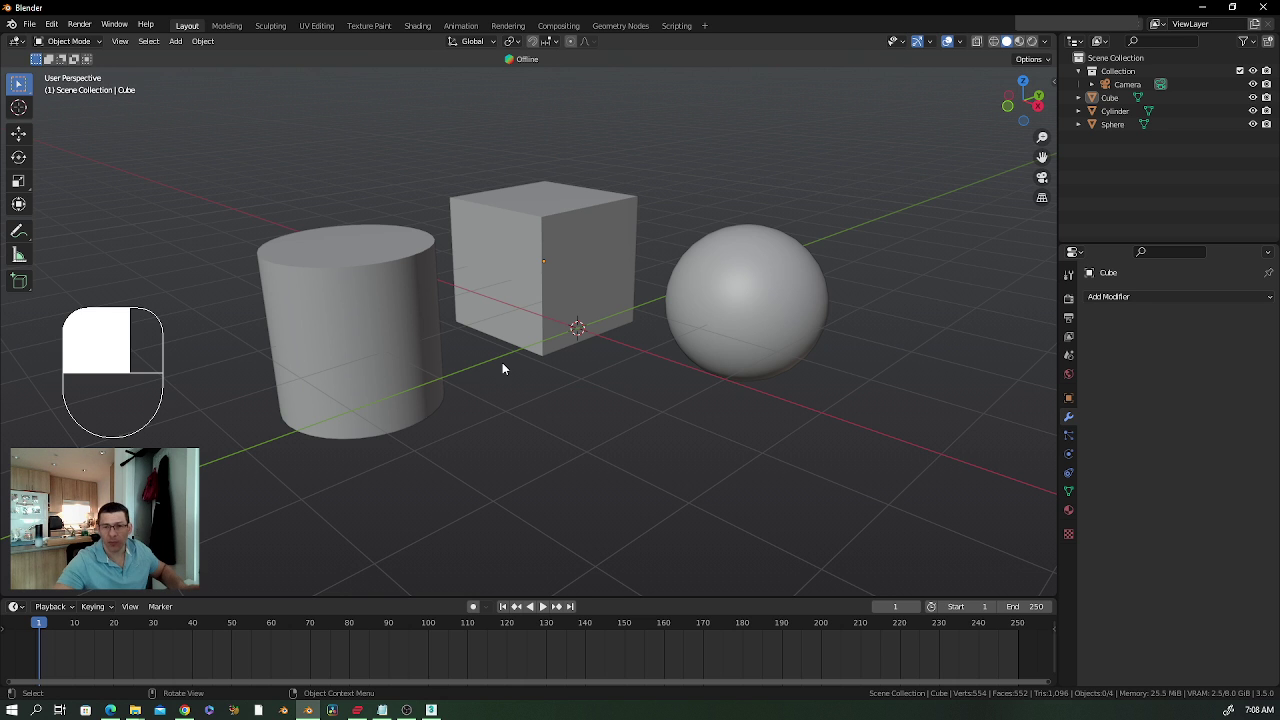
# Select the cube and hide all other objects with Shift+H.
pyautogui.click(509, 279)
pyautogui.moveTo(525, 312); pyautogui.dragTo(534, 326, button='middle')
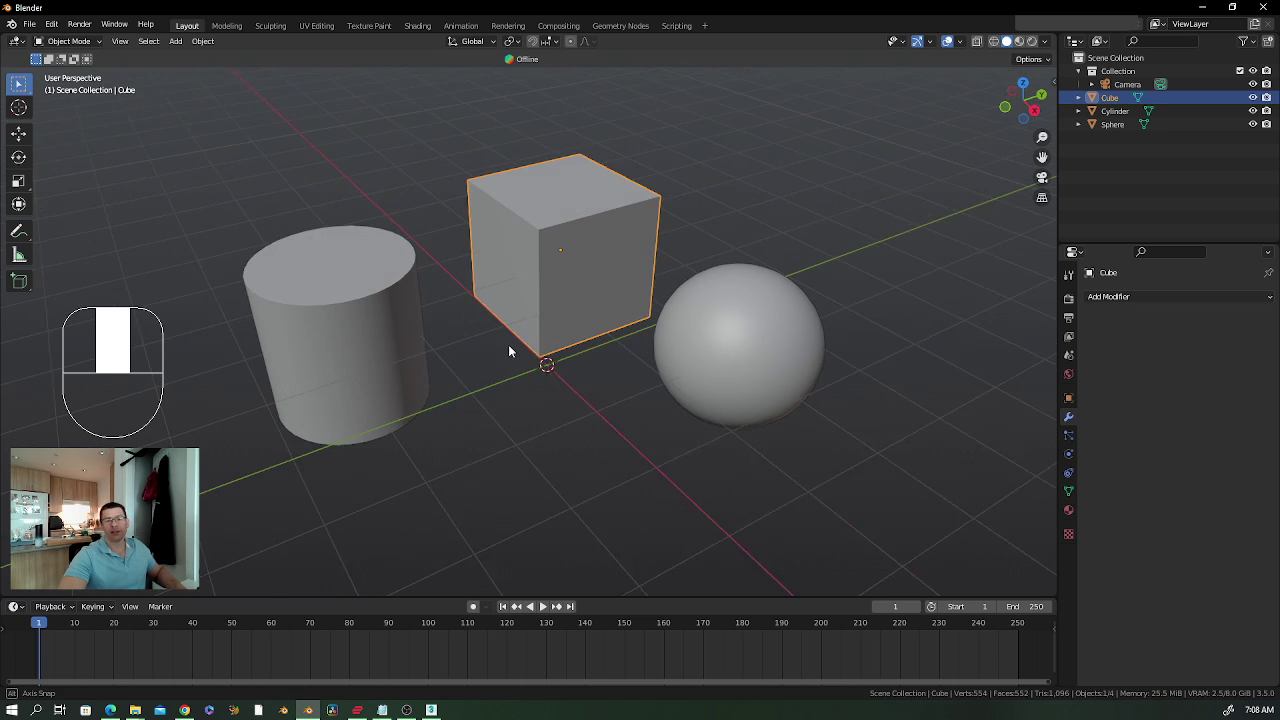
pyautogui.press('Left')
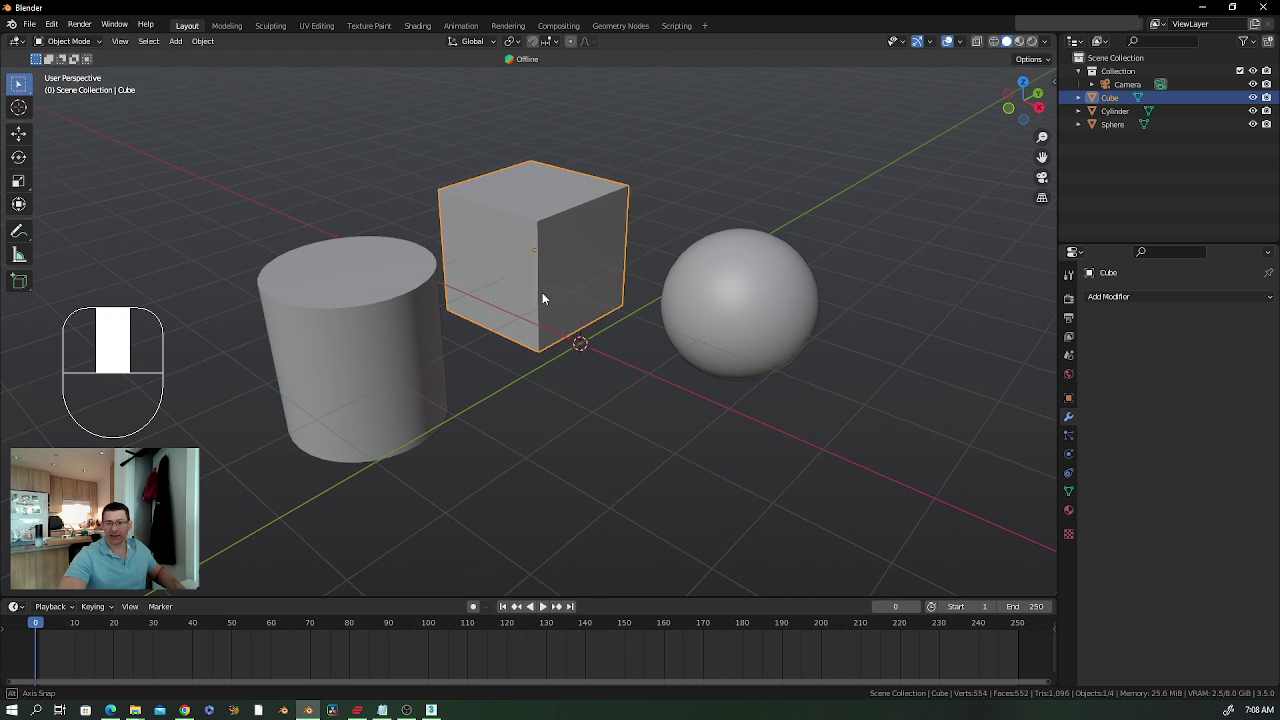
pyautogui.moveTo(542, 292); pyautogui.dragTo(454, 321, button='middle')
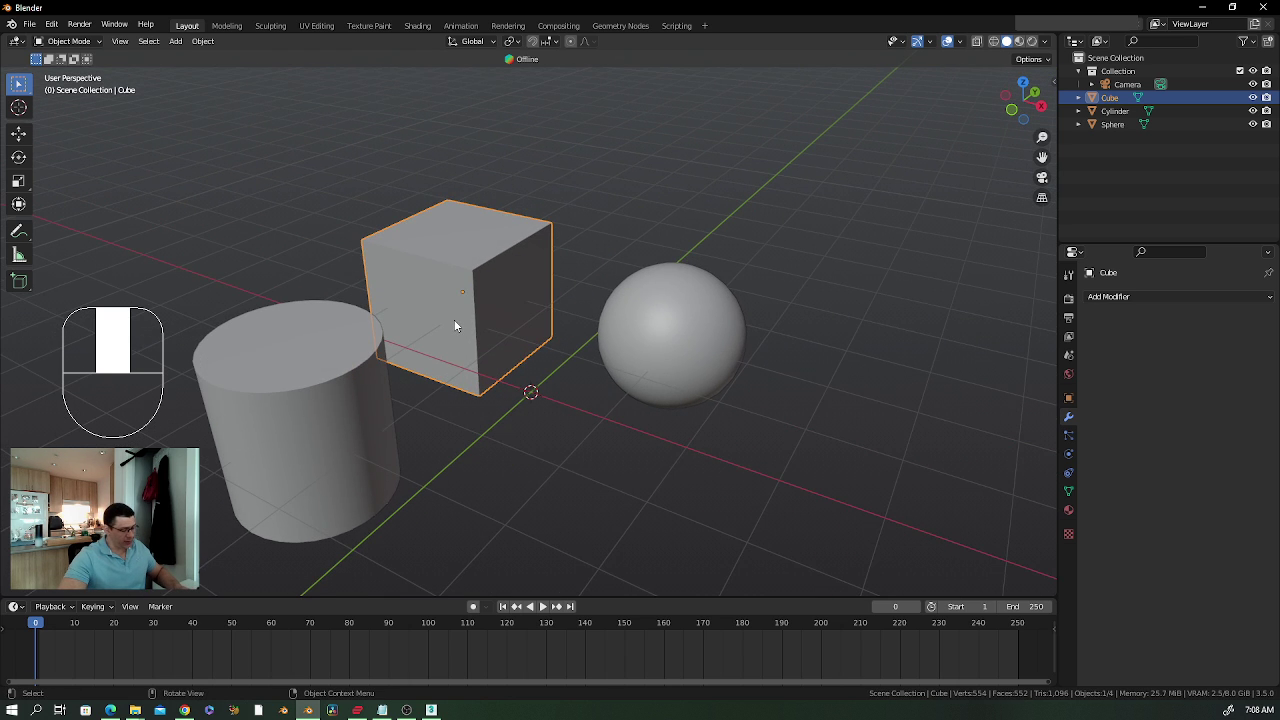
pyautogui.hotkey('shift', 'h')
pyautogui.keyDown('shift'); pyautogui.moveTo(466, 343); pyautogui.dragTo(565, 325, button='middle'); pyautogui.keyUp('shift')
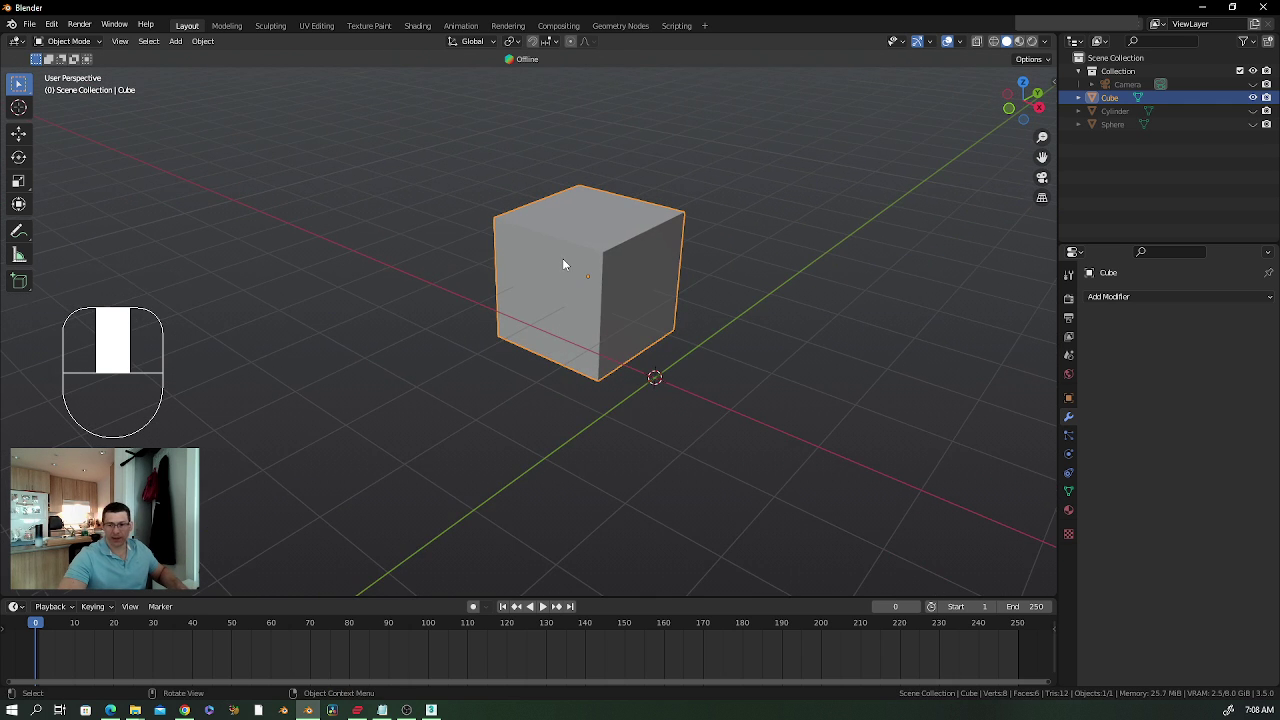
pyautogui.scroll(2, 600, 248)
pyautogui.moveTo(640, 236)
pyautogui.keyDown('shift'); pyautogui.mouseDown(button='middle')
pyautogui.moveTo(606, 197)
pyautogui.moveTo(614, 229)
pyautogui.moveTo(583, 237)
pyautogui.moveTo(592, 278)
pyautogui.mouseUp(button='middle'); pyautogui.keyUp('shift')
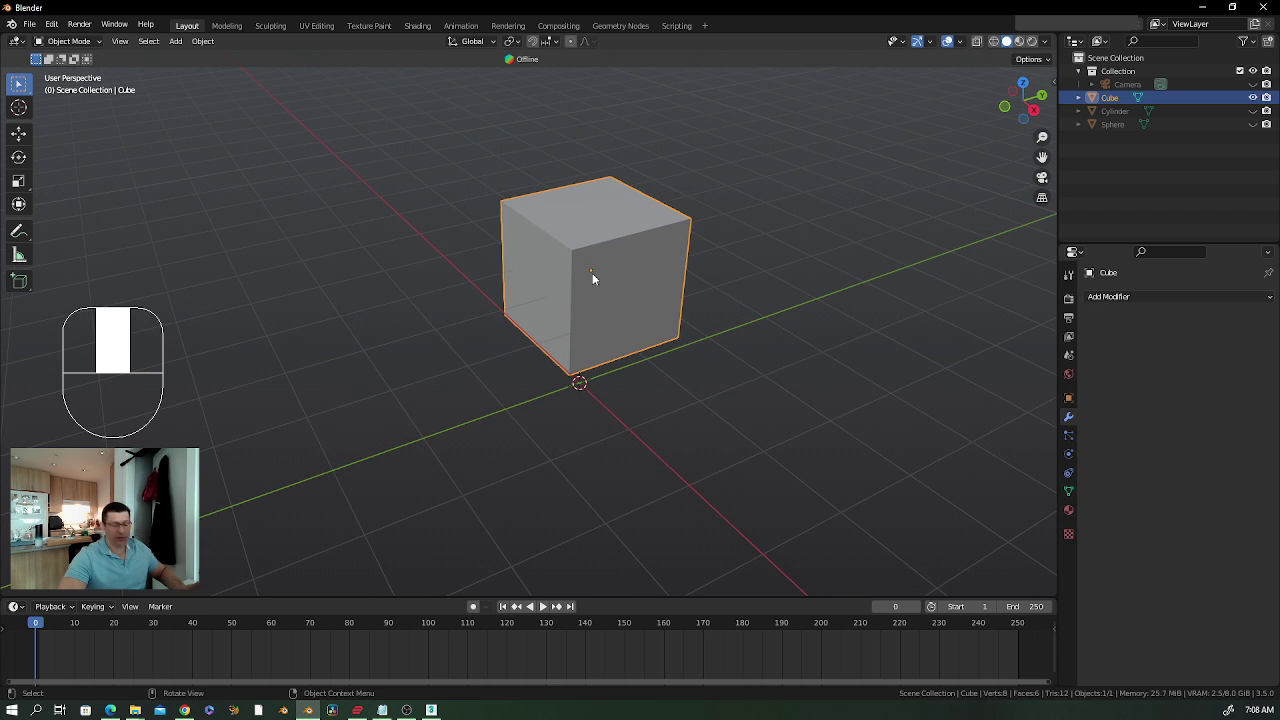
# Reveal with Alt+H, then deselect the cylinder and sphere so only the cube stays selected.
pyautogui.hotkey('alt', 'h')
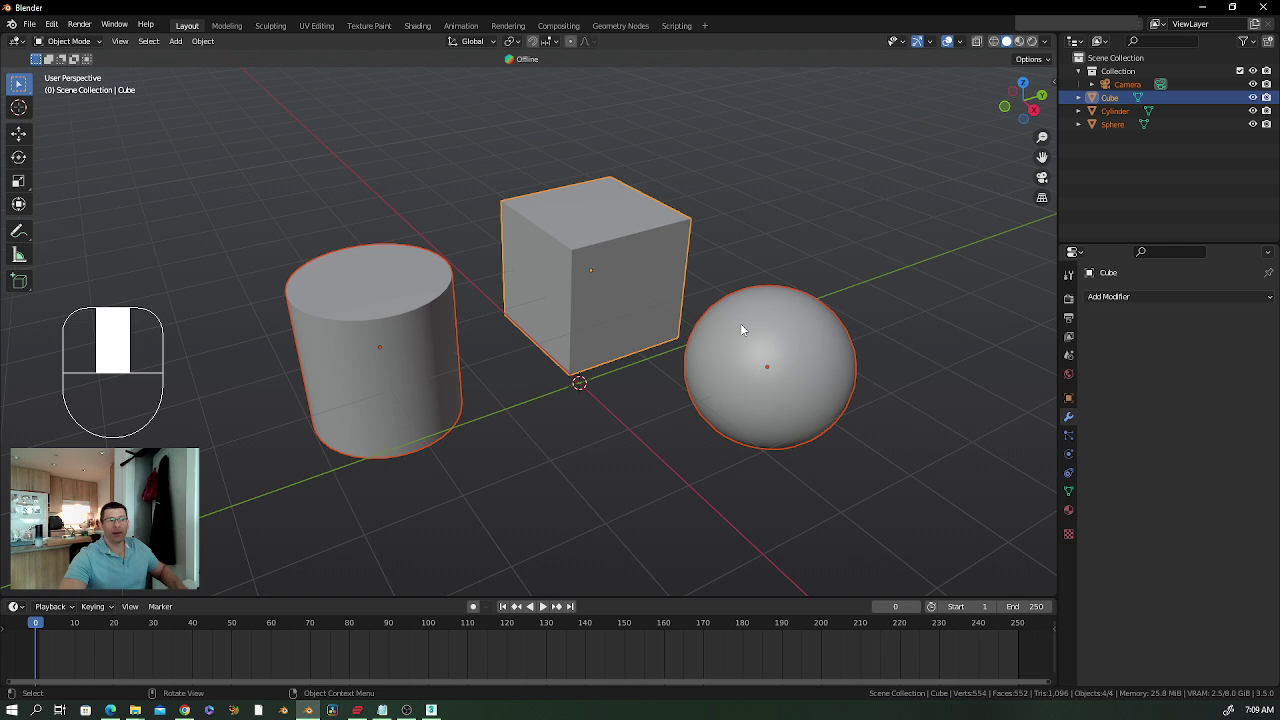
pyautogui.moveTo(813, 397)
pyautogui.mouseDown(button='middle')
pyautogui.moveTo(718, 388)
pyautogui.moveTo(587, 325)
pyautogui.moveTo(602, 312)
pyautogui.moveTo(646, 316)
pyautogui.moveTo(723, 215)
pyautogui.mouseUp(button='middle')
pyautogui.click(723, 215)
pyautogui.click(652, 271)
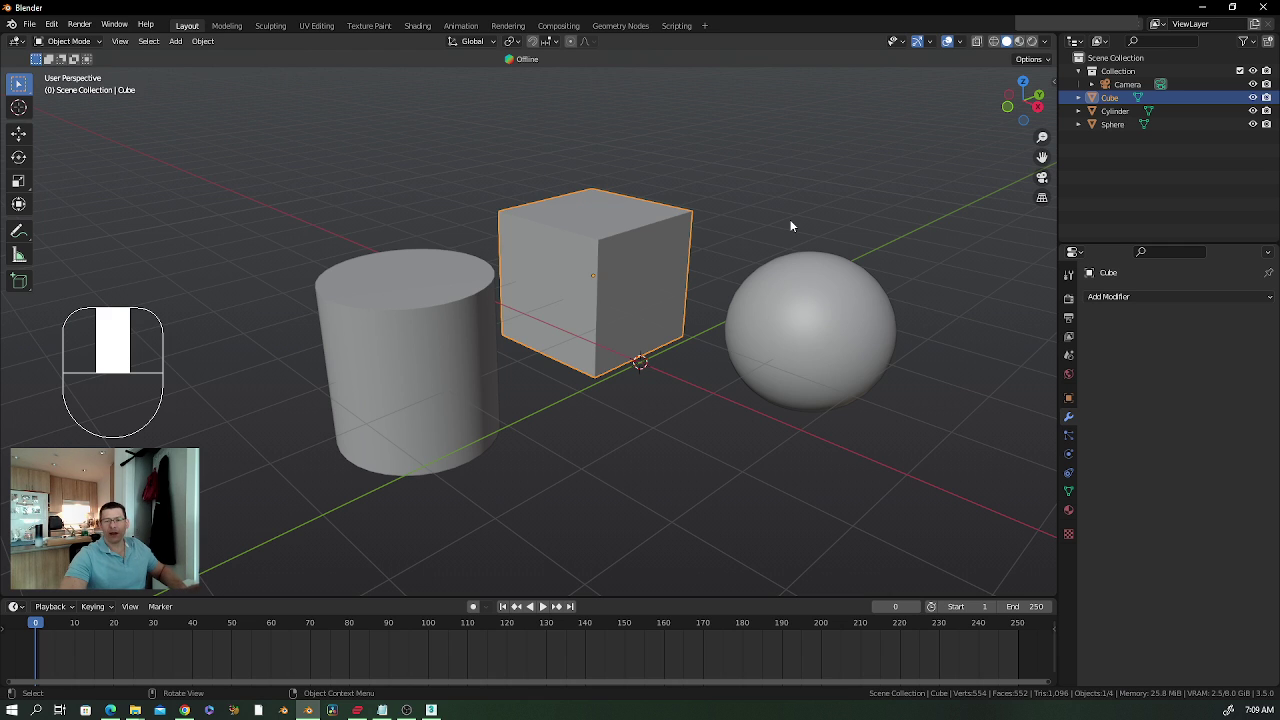
pyautogui.moveTo(676, 258)
pyautogui.mouseDown(button='middle')
pyautogui.moveTo(606, 269)
pyautogui.moveTo(651, 271)
pyautogui.moveTo(651, 284)
pyautogui.mouseUp(button='middle')
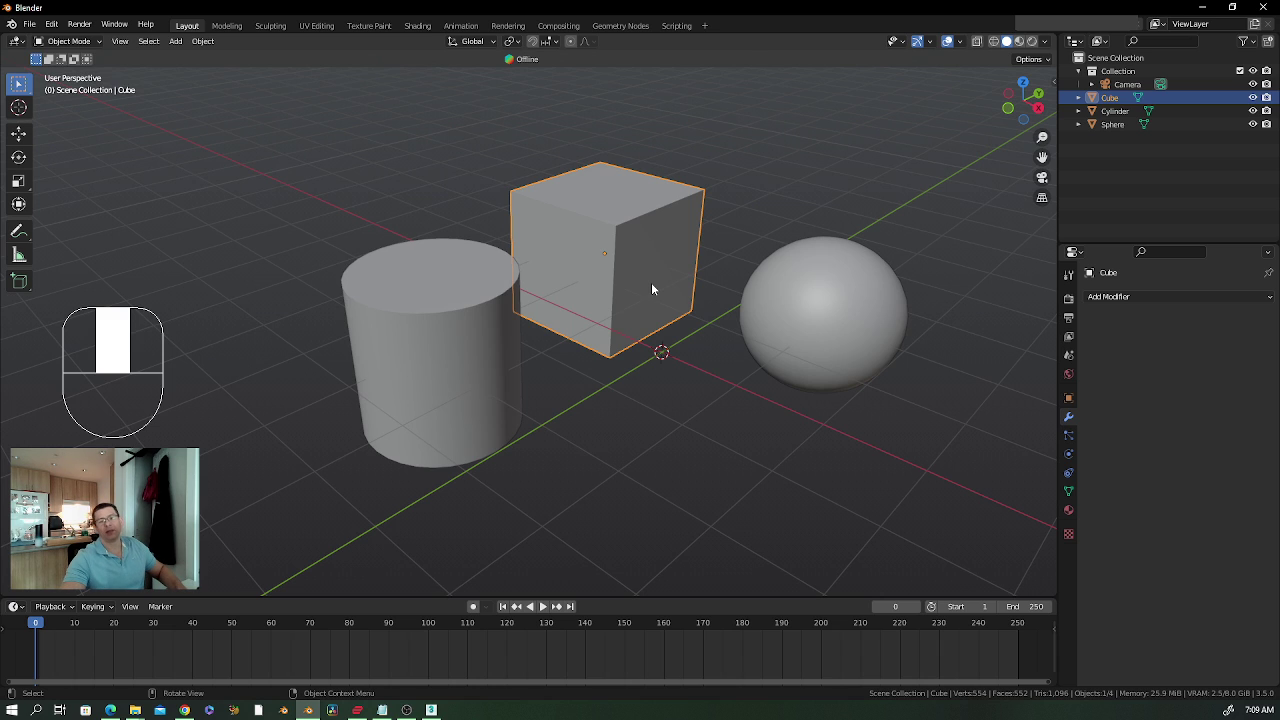
pyautogui.moveTo(652, 289)
pyautogui.mouseDown(button='middle')
pyautogui.moveTo(566, 256)
pyautogui.moveTo(586, 242)
pyautogui.moveTo(551, 268)
pyautogui.mouseUp(button='middle')
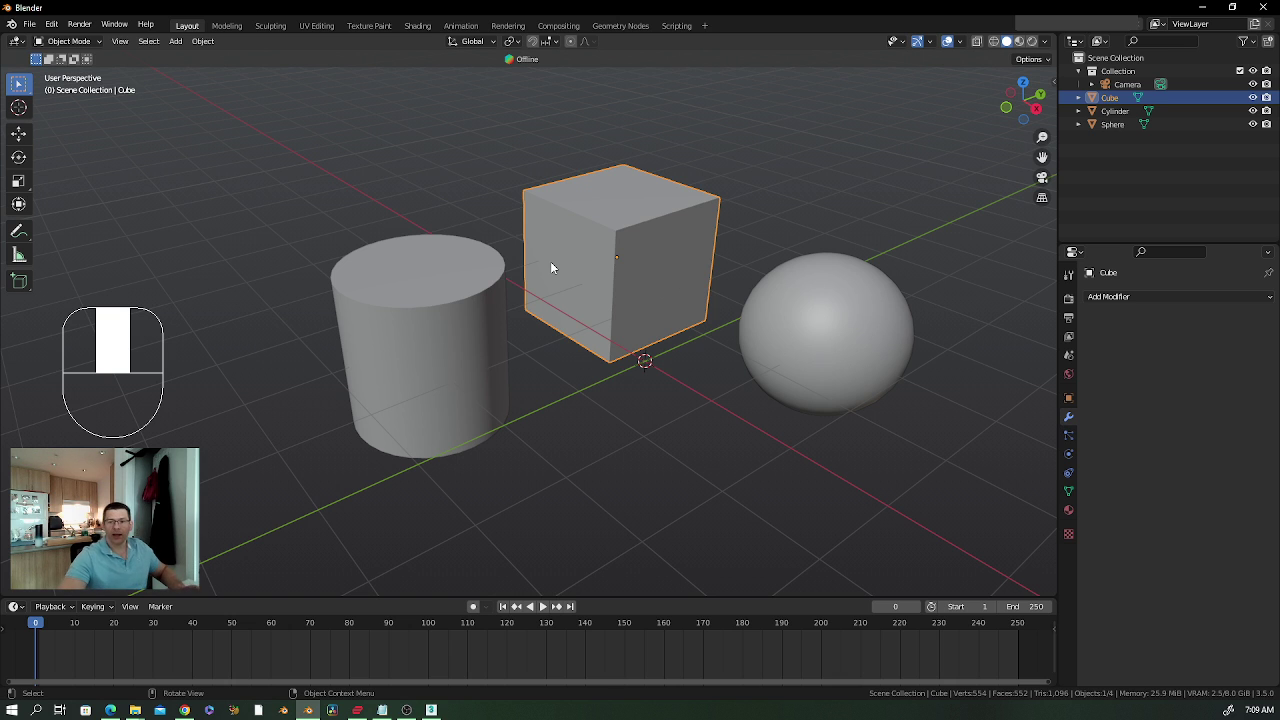
pyautogui.moveTo(550, 267); pyautogui.dragTo(562, 249, button='middle')
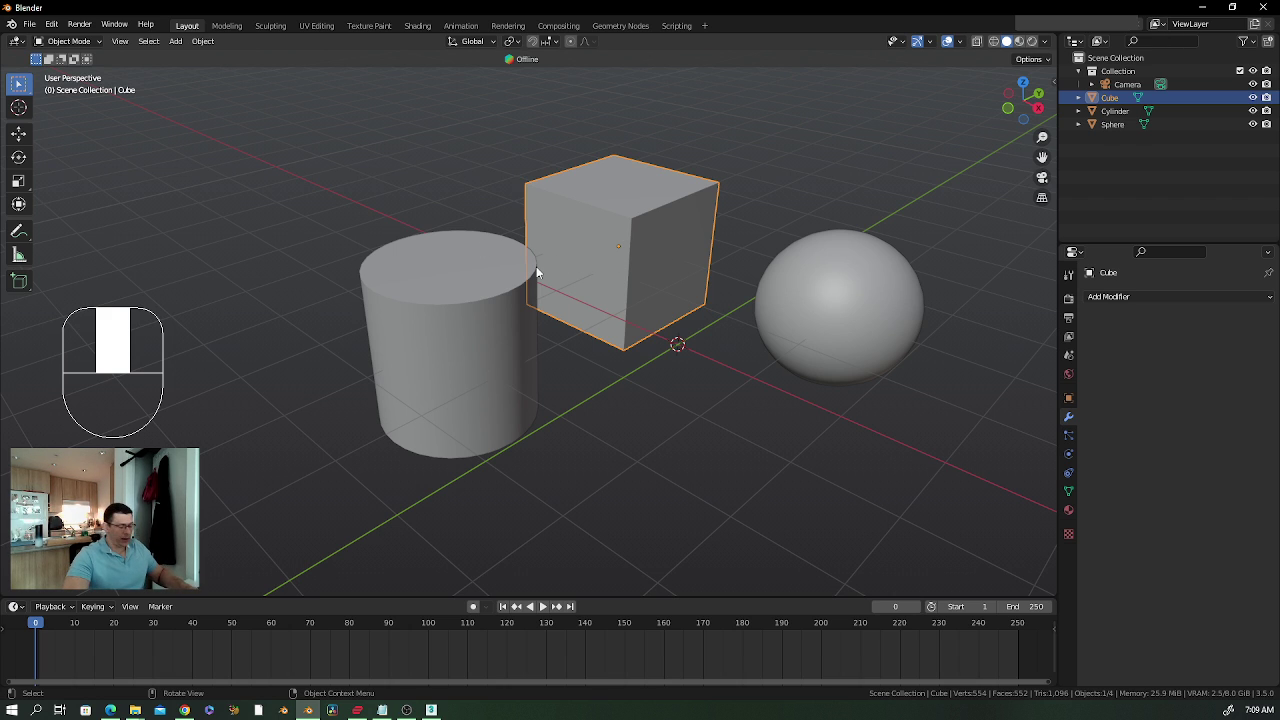
# Open the Preferences Keymap section and filter shortcuts by 'hide'.
pyautogui.click(51, 24)
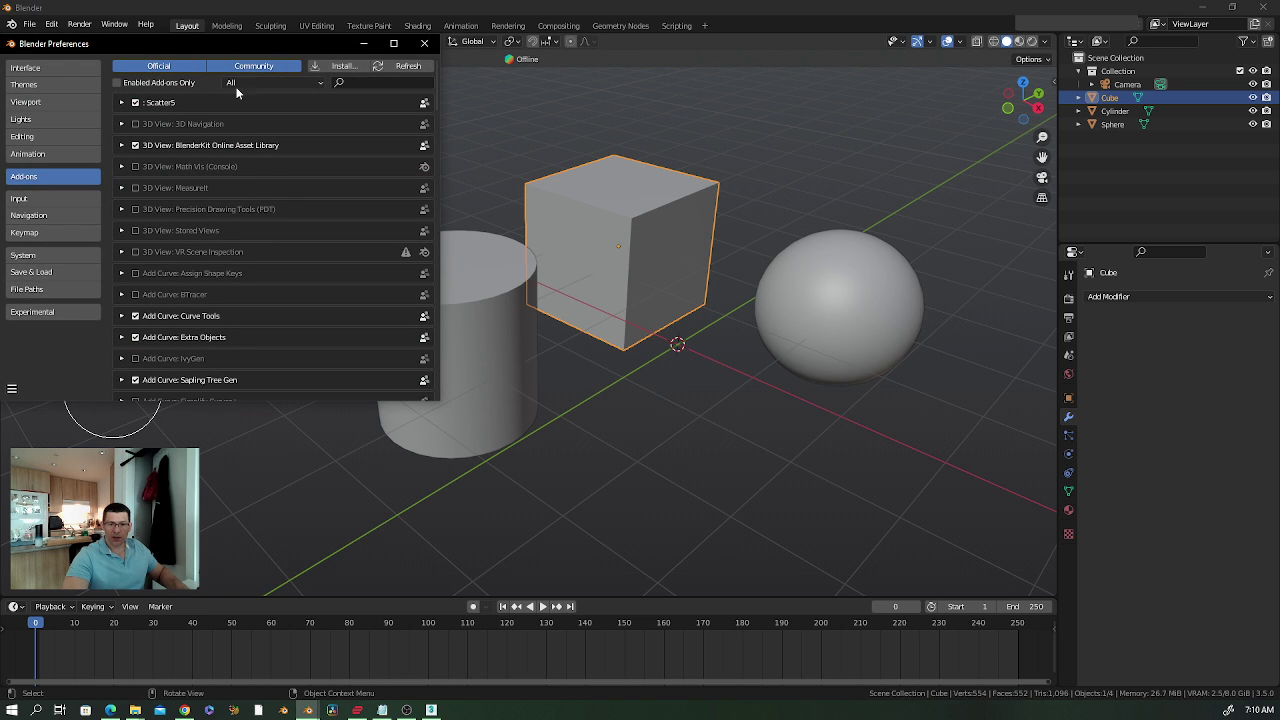
pyautogui.moveTo(251, 45); pyautogui.dragTo(755, 52)
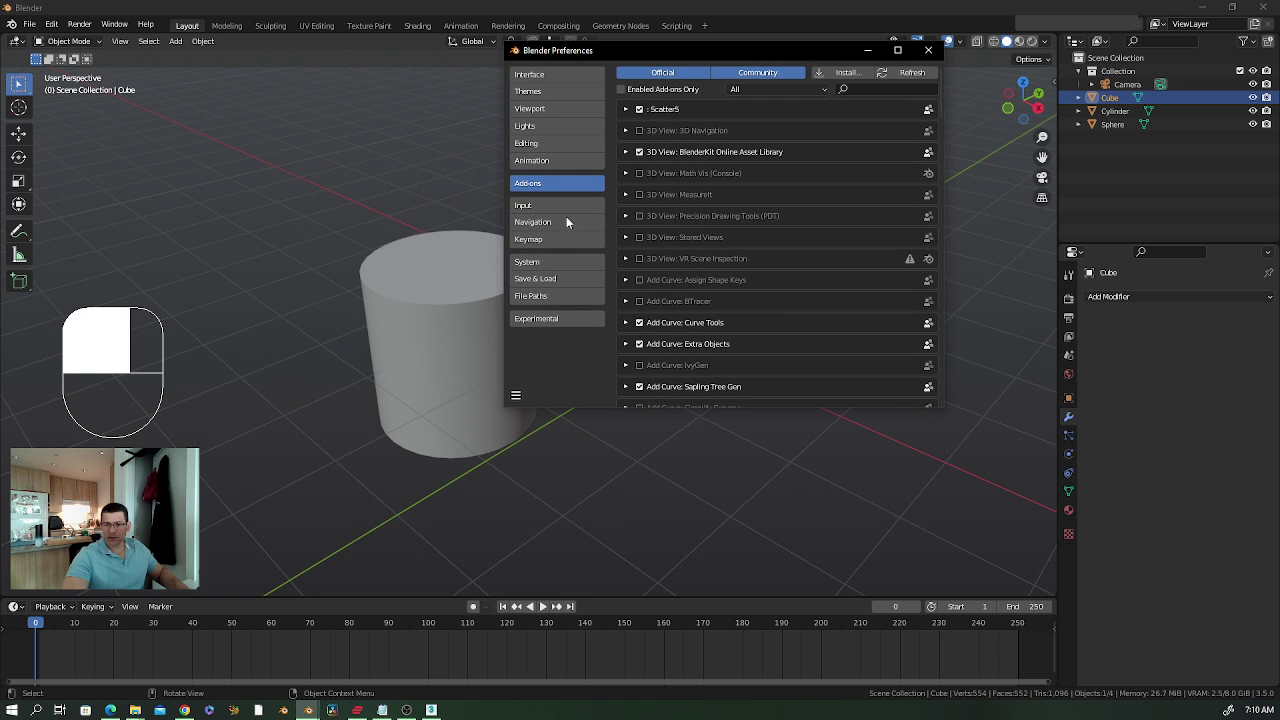
pyautogui.click(553, 240)
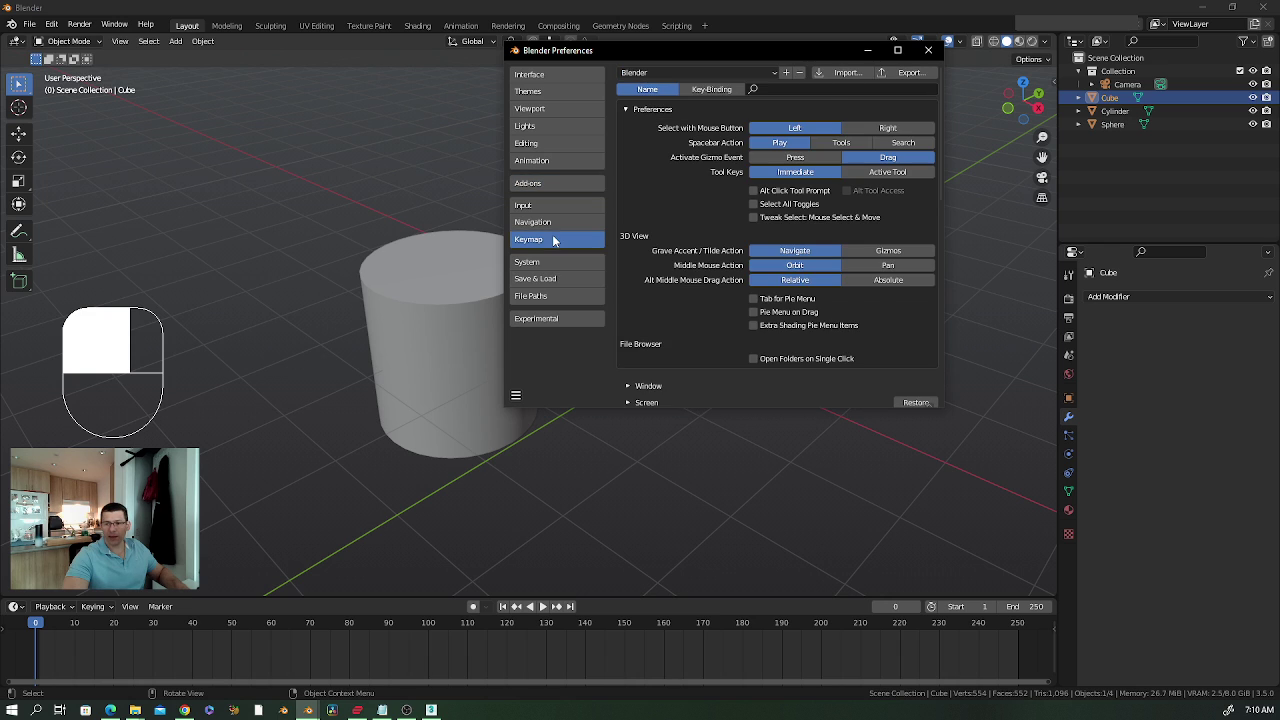
pyautogui.click(781, 89)
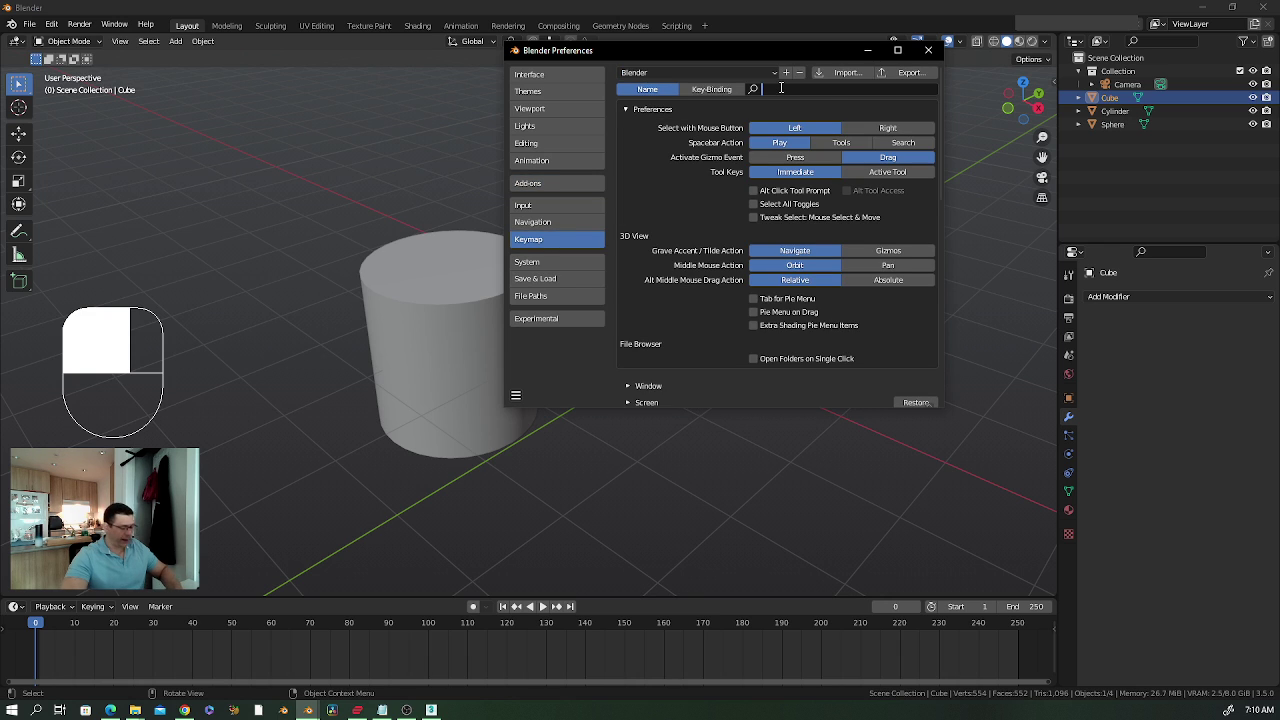
pyautogui.write('hide')
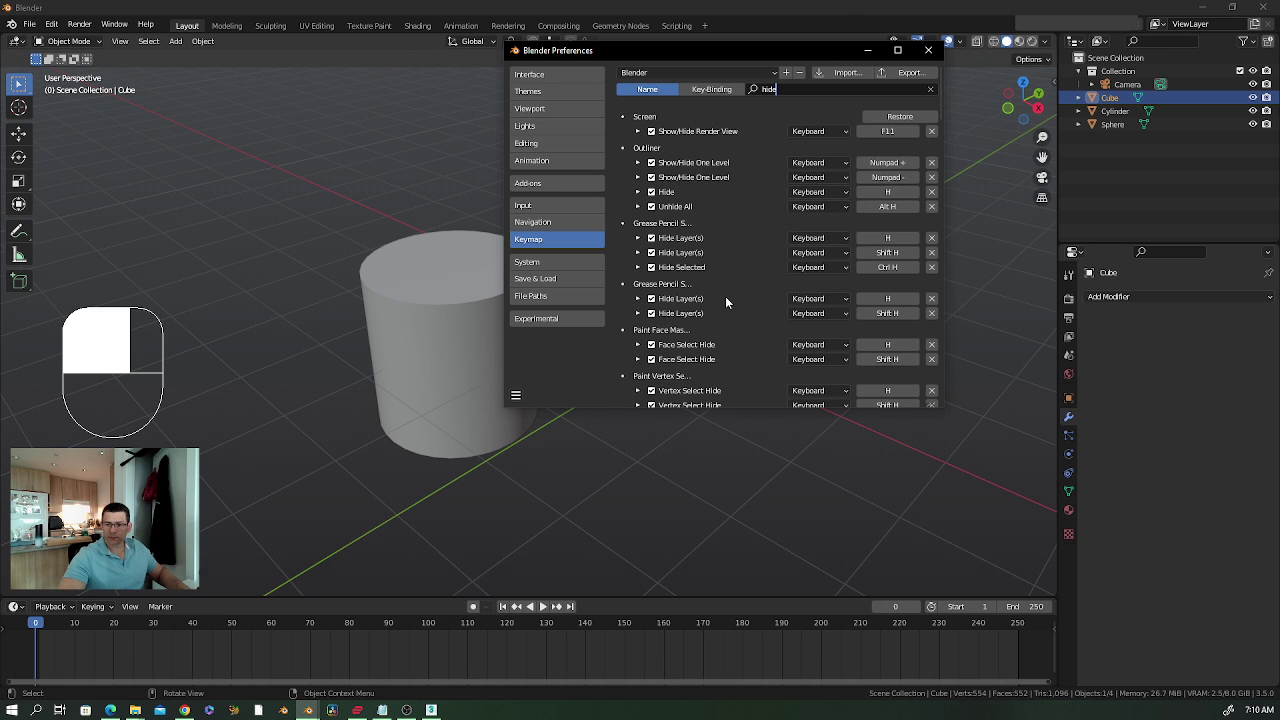
# Uncheck Select on Object Mode's Show Hidden Objects shortcut and collapse the entry.
pyautogui.scroll(-3, 725, 296)
pyautogui.scroll(-3, 730, 305)
pyautogui.scroll(-4, 730, 305)
pyautogui.scroll(-5, 730, 305)
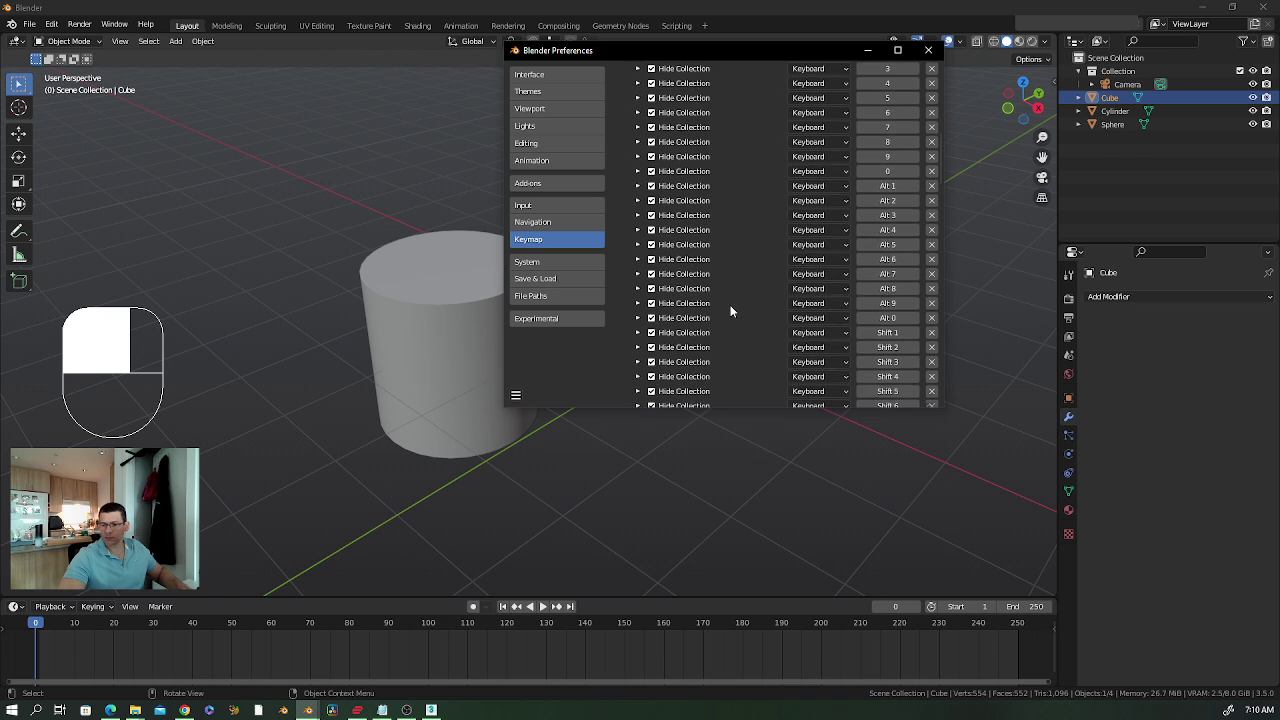
pyautogui.scroll(-5, 731, 300)
pyautogui.scroll(-4, 730, 292)
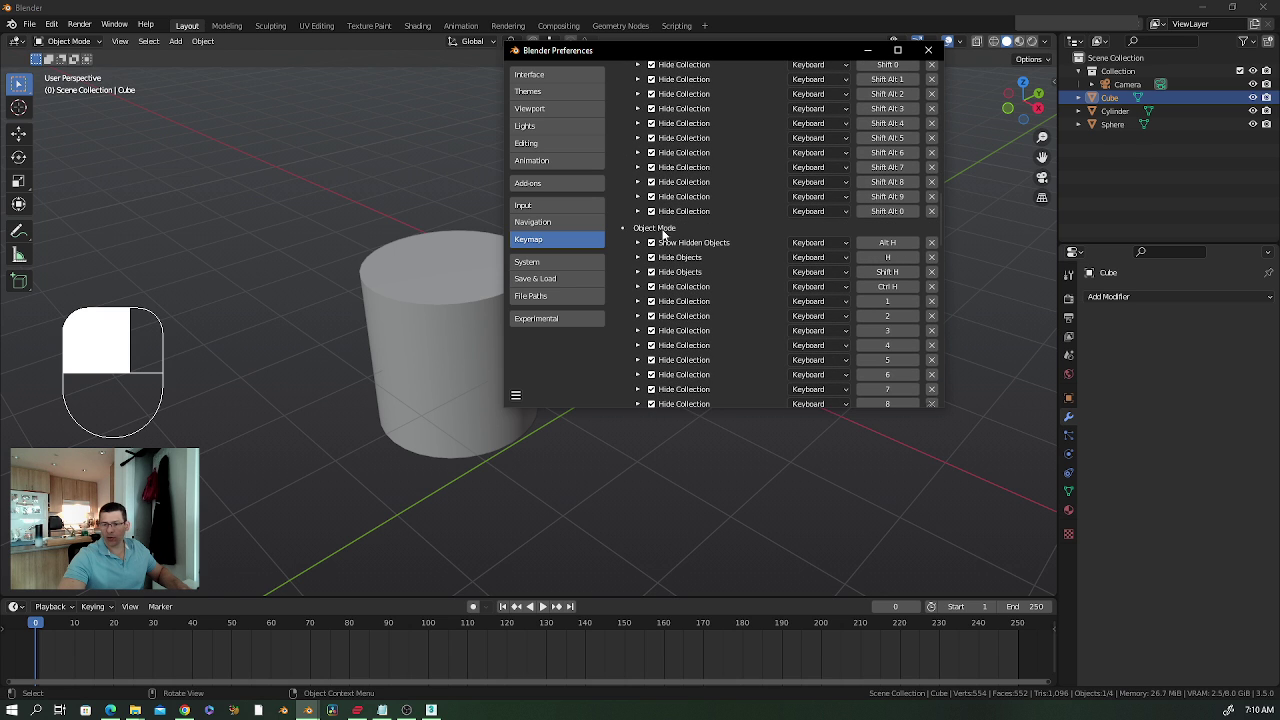
pyautogui.click(637, 243)
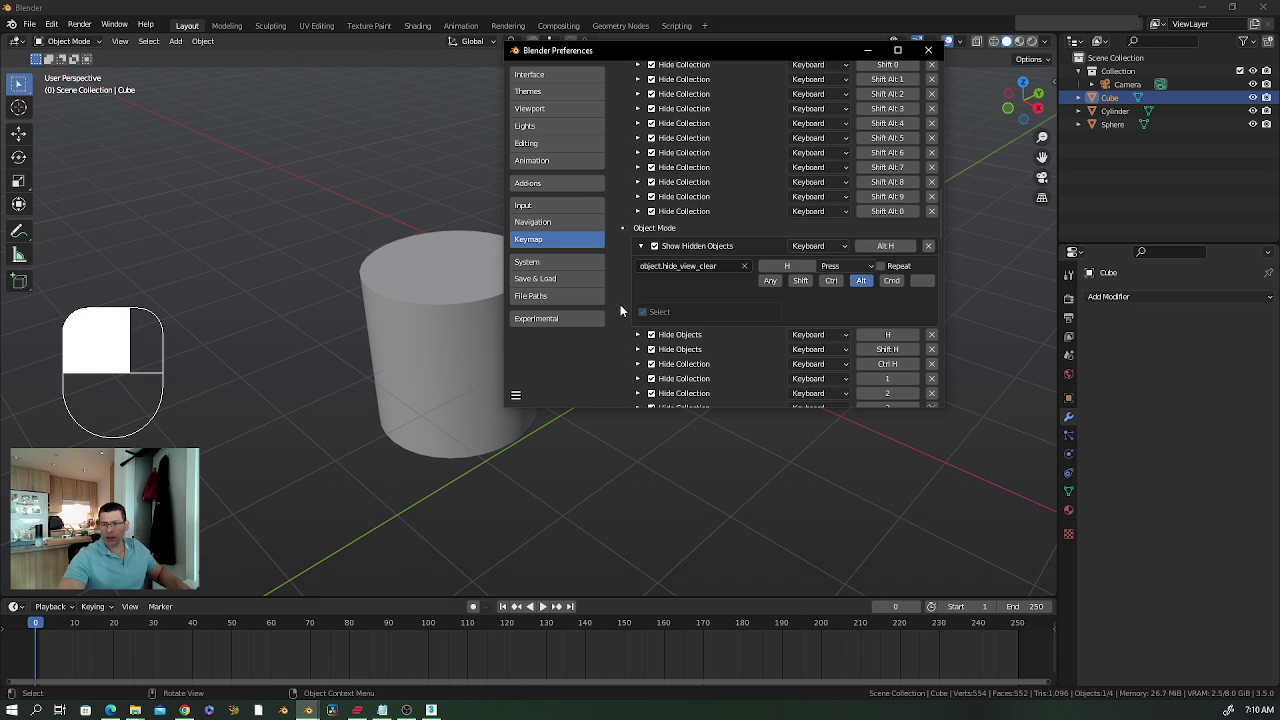
pyautogui.click(642, 312)
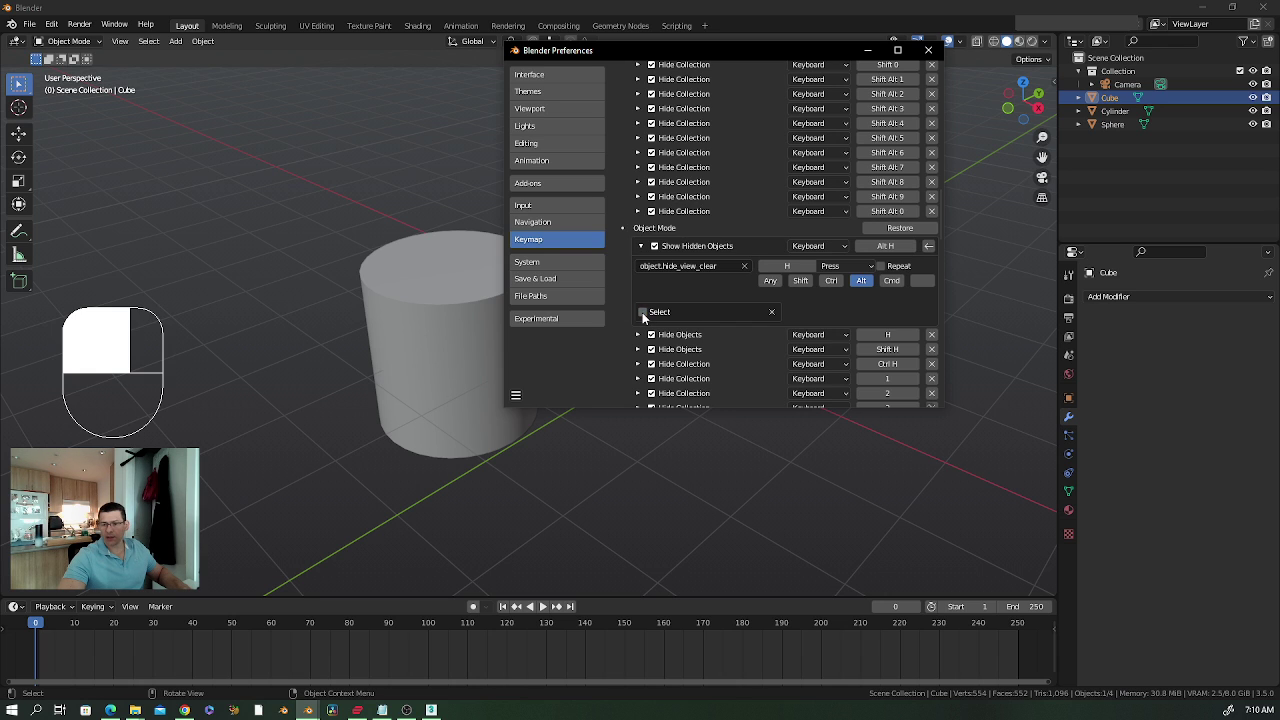
pyautogui.click(640, 246)
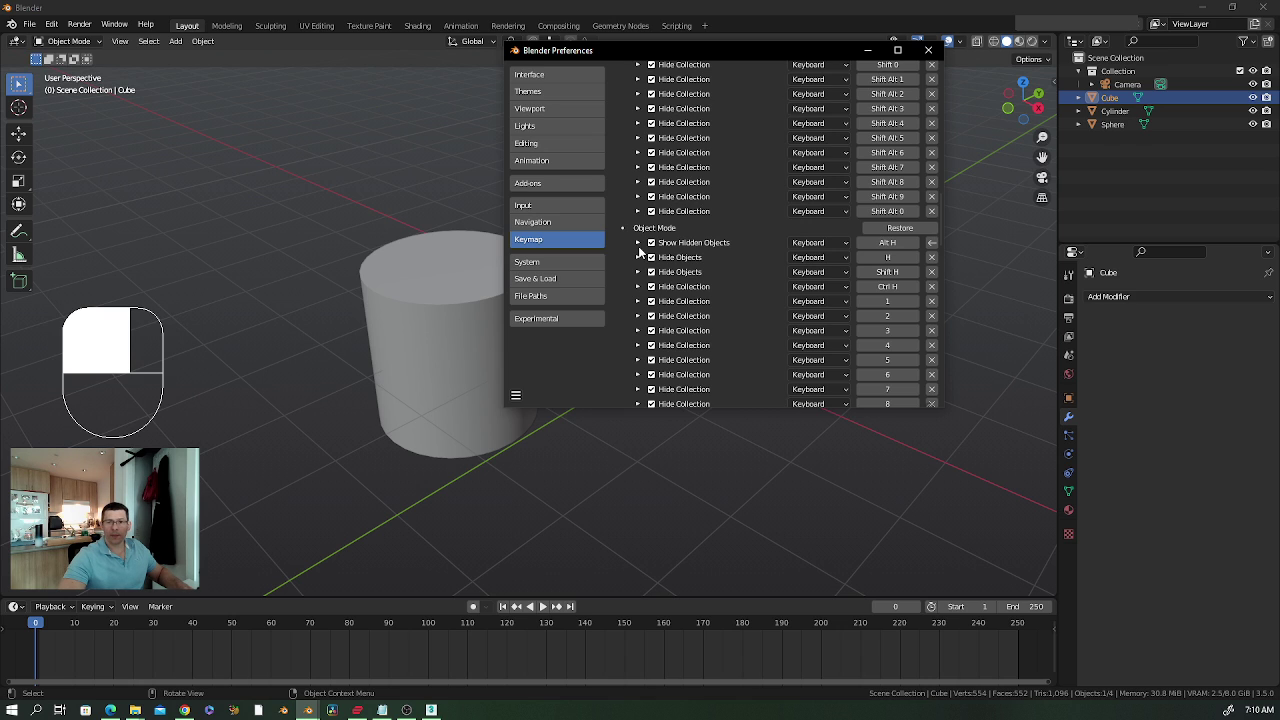
# Scroll through the hide-filtered keymap list to locate Show Hidden Objects.
pyautogui.scroll(-3, 668, 328)
pyautogui.scroll(-5, 667, 320)
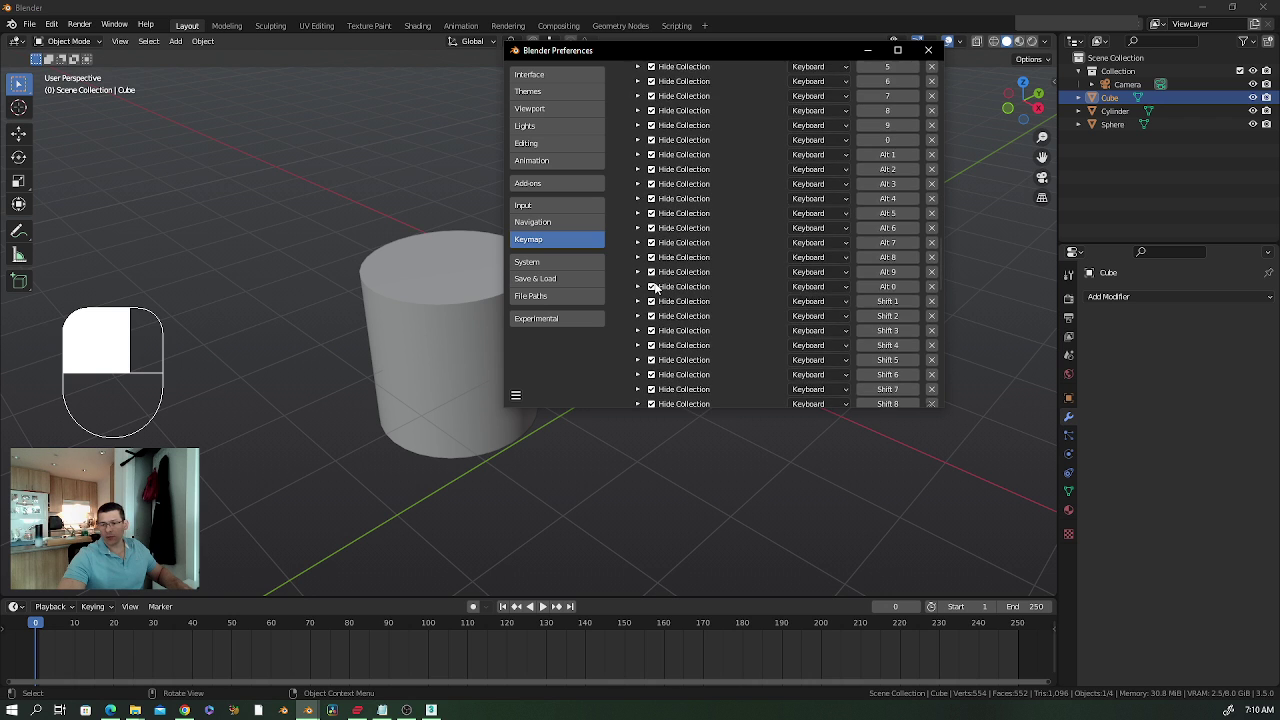
pyautogui.scroll(-5, 665, 305)
pyautogui.scroll(-5, 663, 290)
pyautogui.scroll(2, 663, 290)
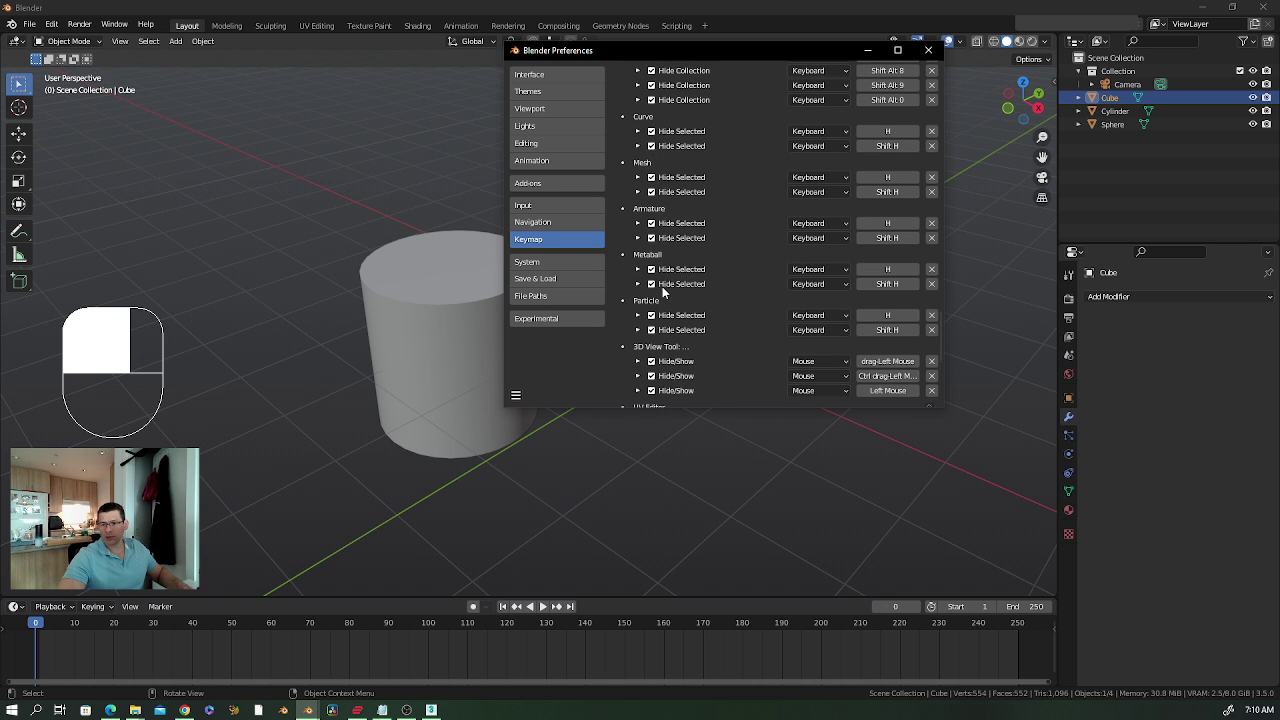
pyautogui.scroll(2, 663, 290)
pyautogui.scroll(2, 663, 290)
pyautogui.scroll(2, 663, 291)
pyautogui.scroll(2, 665, 285)
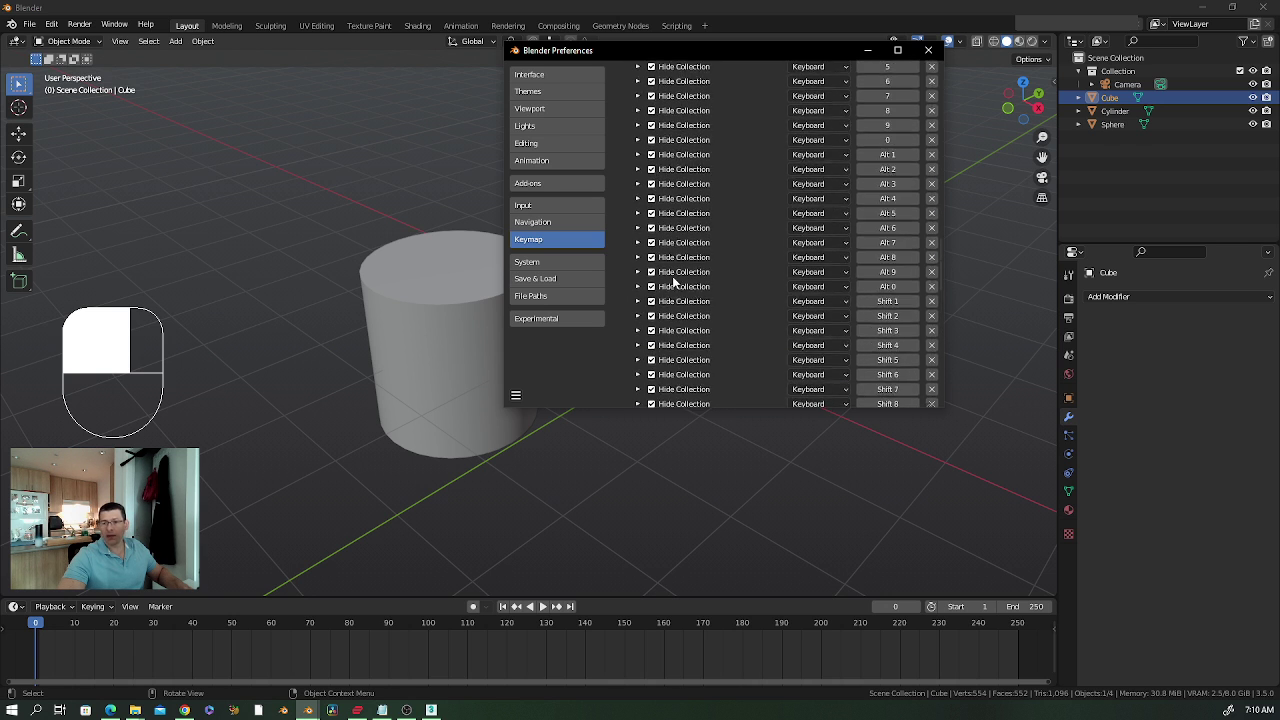
pyautogui.scroll(3, 690, 280)
pyautogui.scroll(2, 697, 278)
pyautogui.scroll(2, 698, 282)
pyautogui.scroll(5, 698, 282)
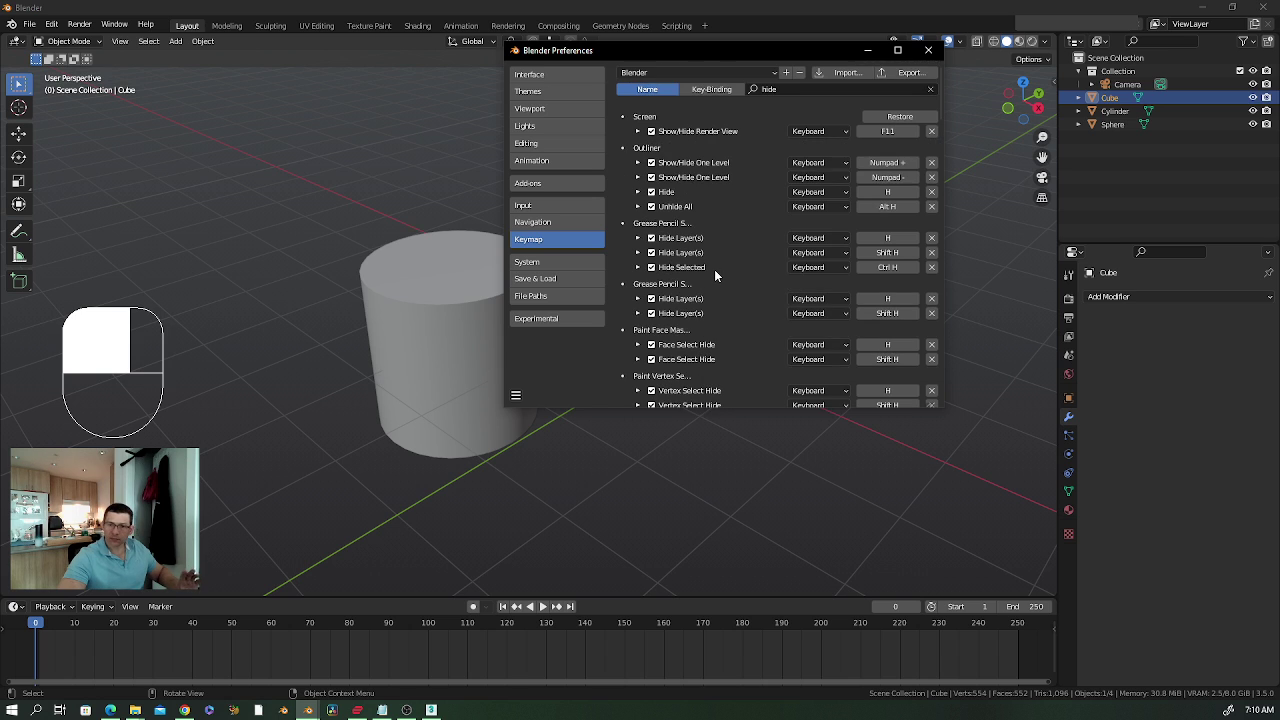
pyautogui.scroll(4, 714, 275)
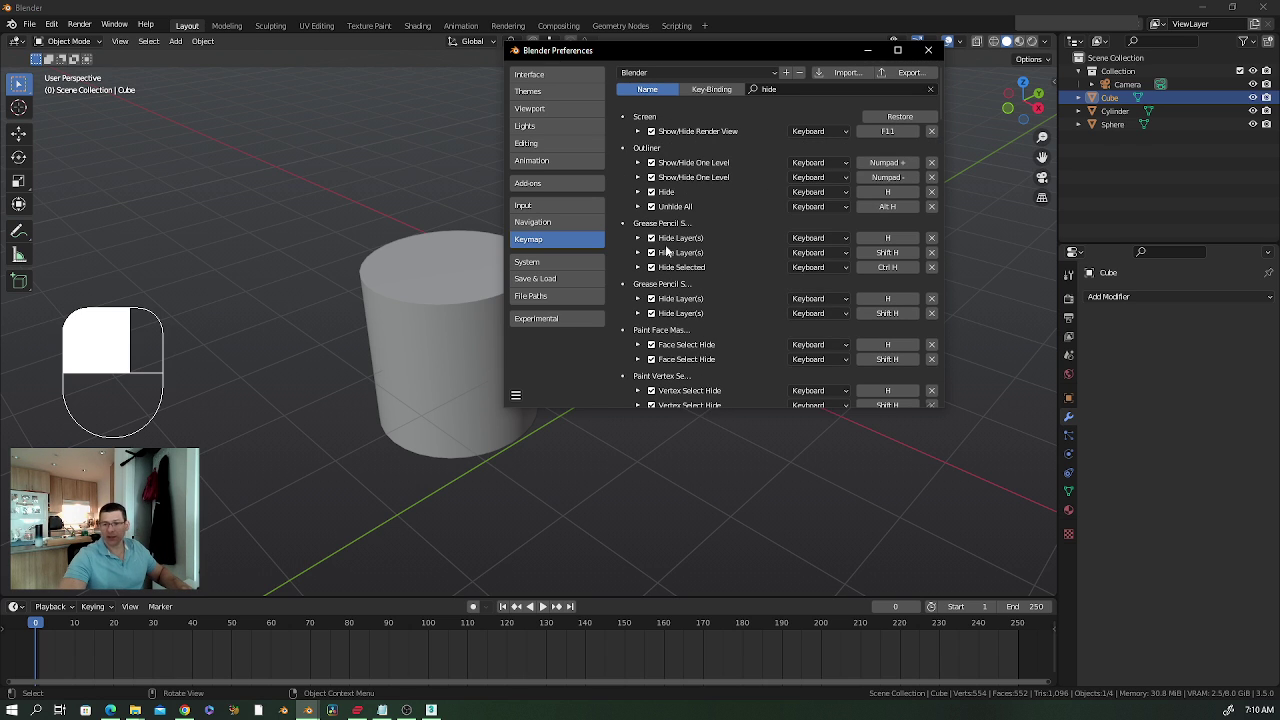
# Confirm Select is off on Show Hidden Objects, then Save Preferences.
pyautogui.scroll(-5, 745, 350)
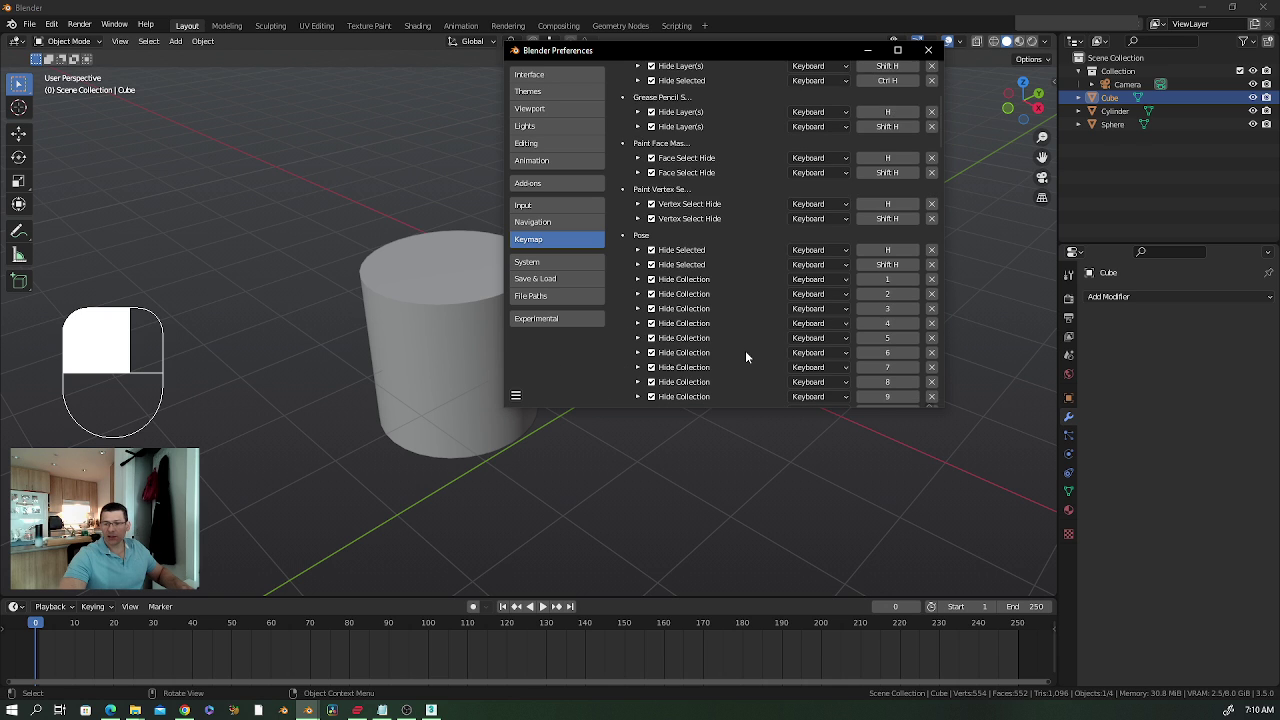
pyautogui.scroll(-5, 737, 343)
pyautogui.scroll(-5, 728, 333)
pyautogui.scroll(-5, 724, 326)
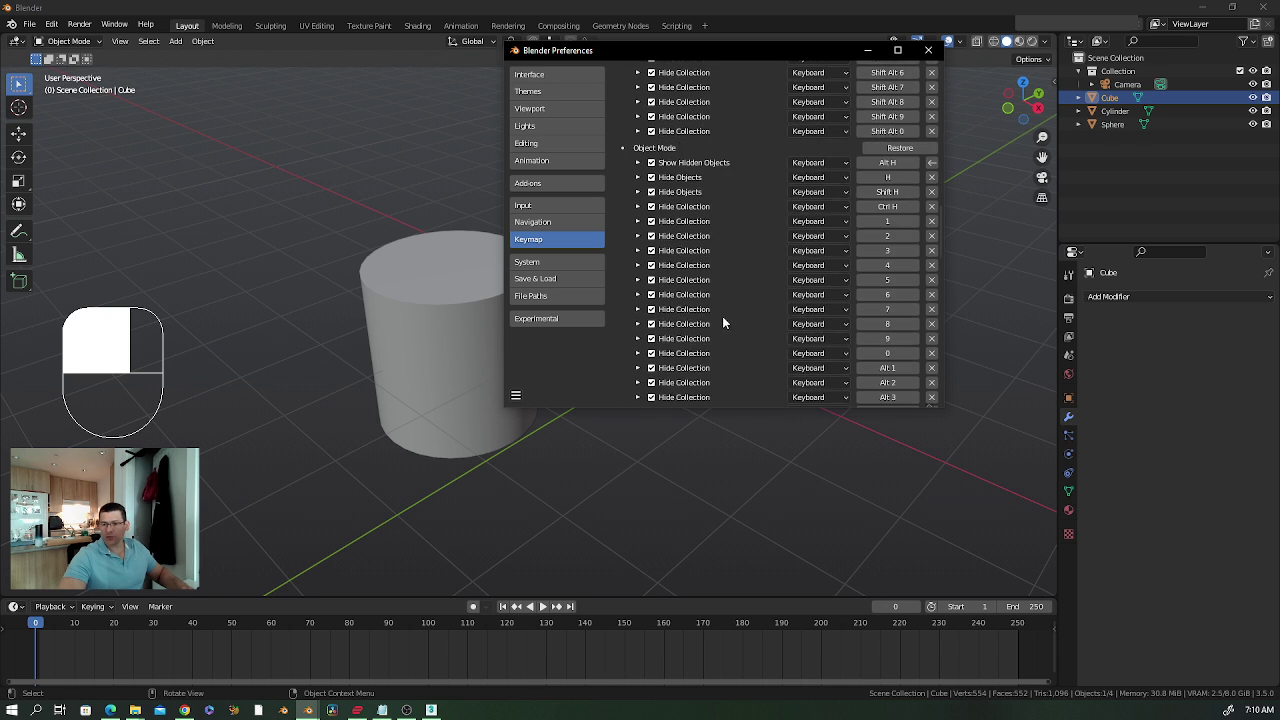
pyautogui.click(638, 163)
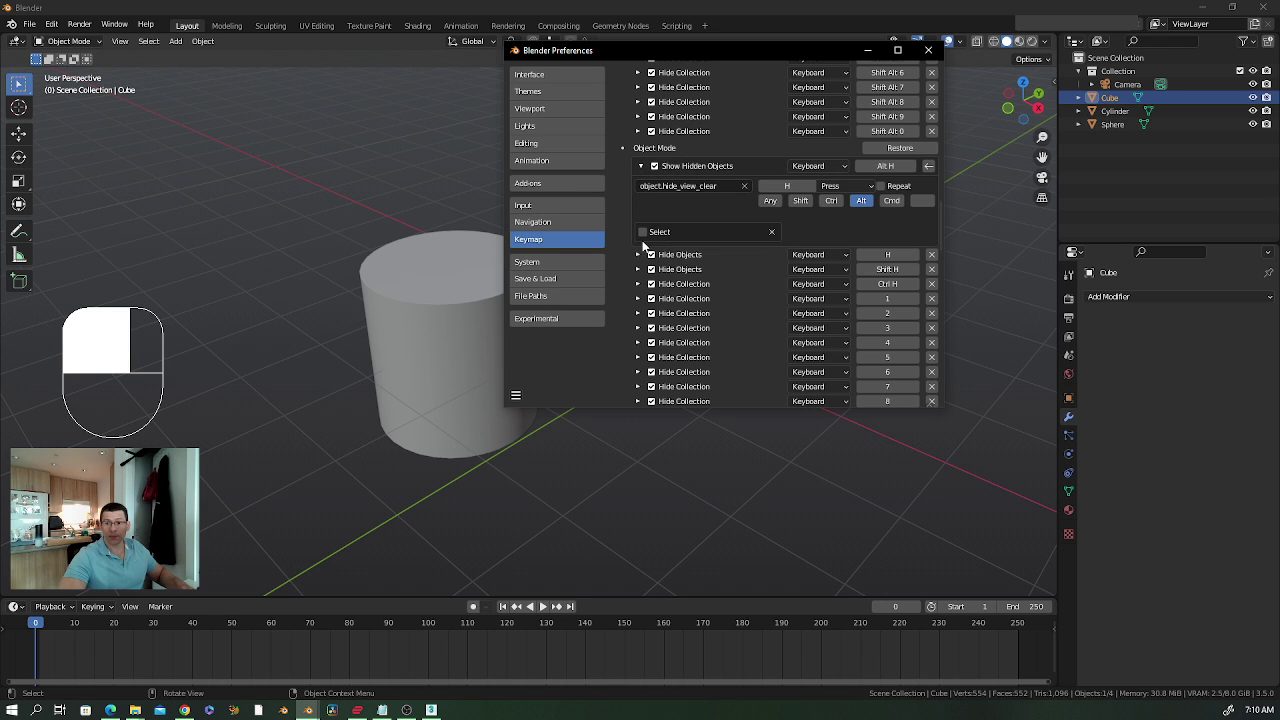
pyautogui.click(515, 395)
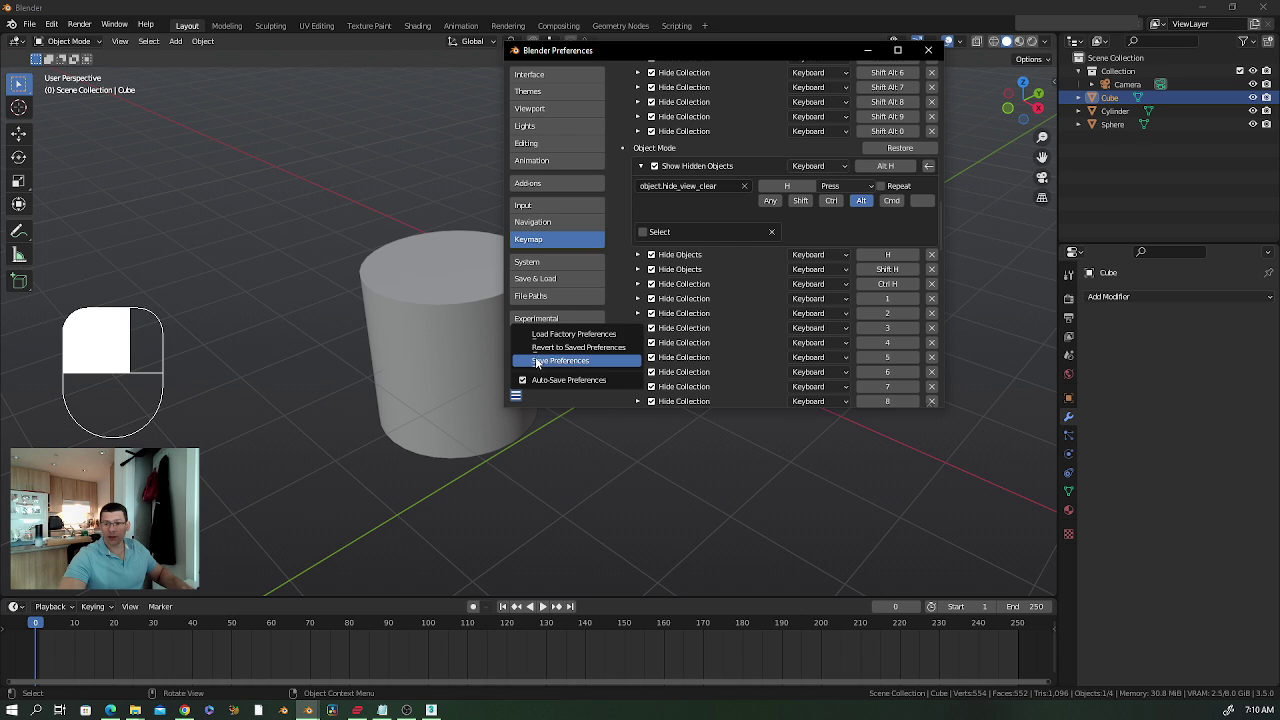
pyautogui.click(542, 361)
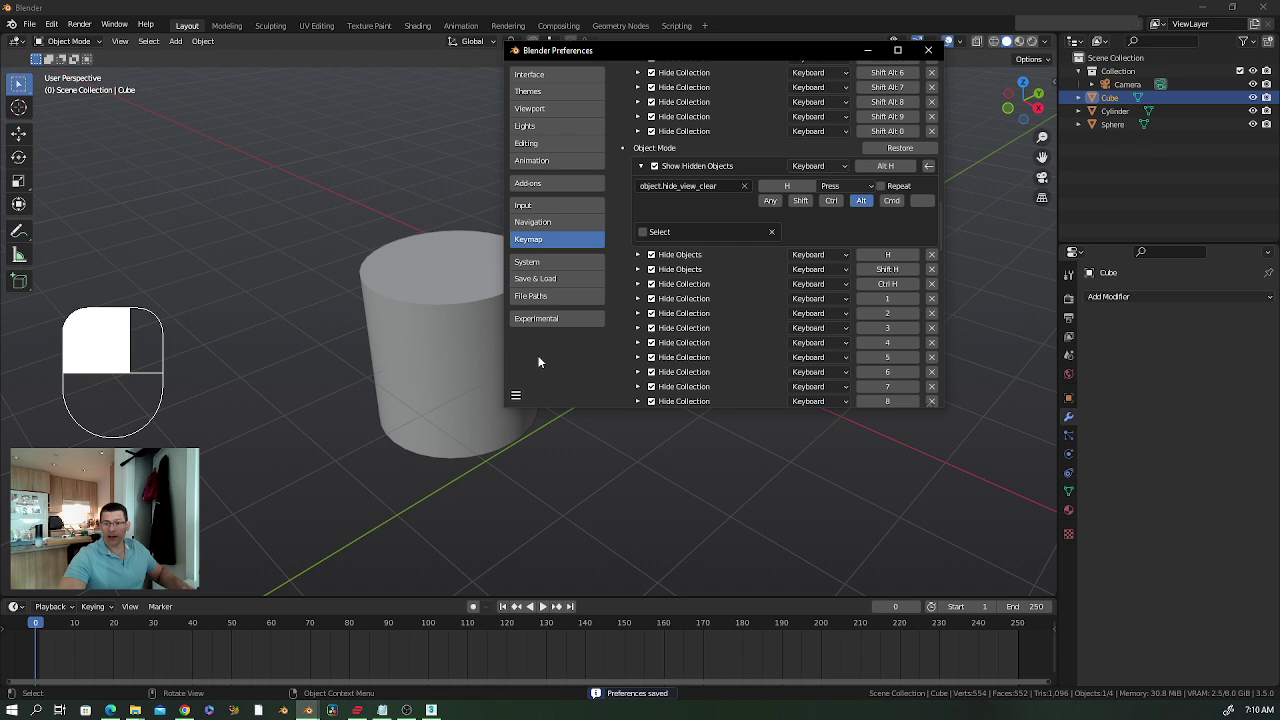
# Close Preferences, isolate the cube with Shift+H, then reveal the others unselected with Alt+H.
pyautogui.click(928, 49)
pyautogui.hotkey('alt', 'h')
pyautogui.moveTo(626, 301)
pyautogui.keyDown('shift'); pyautogui.mouseDown(button='middle')
pyautogui.moveTo(518, 316)
pyautogui.moveTo(593, 305)
pyautogui.mouseUp(button='middle'); pyautogui.keyUp('shift')
pyautogui.hotkey('shift', 'h')
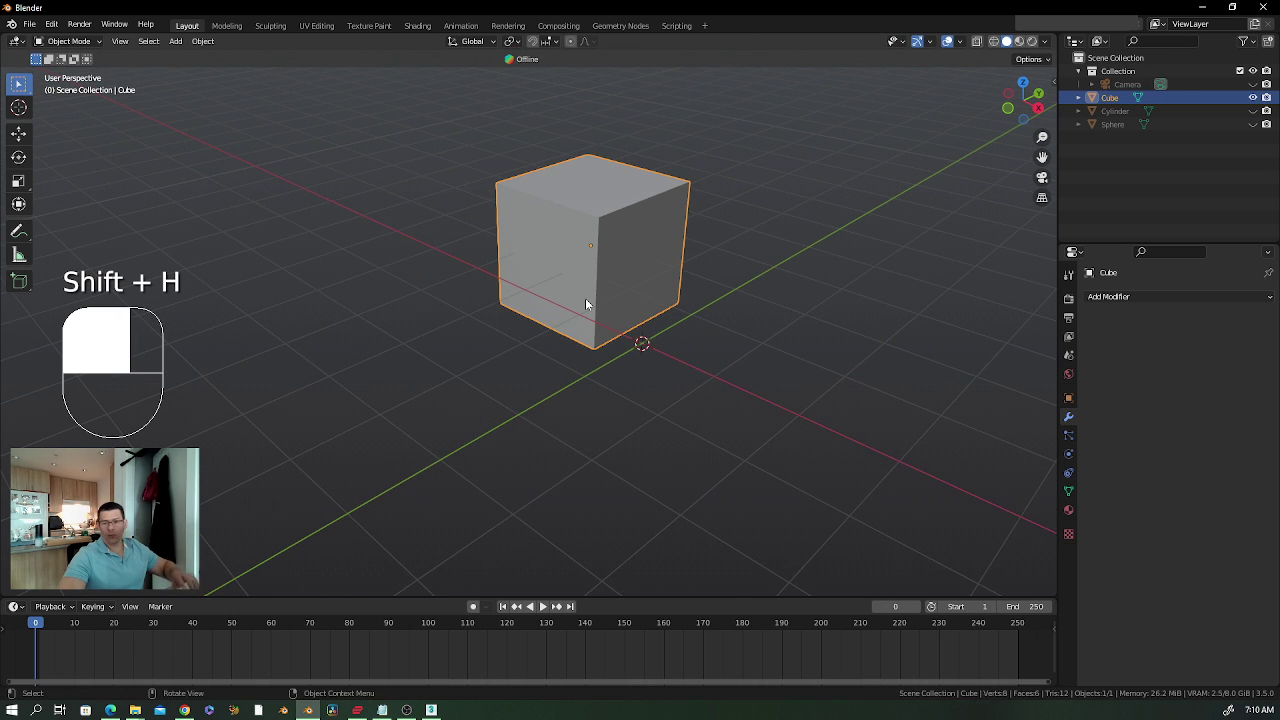
pyautogui.hotkey('alt', 'h')
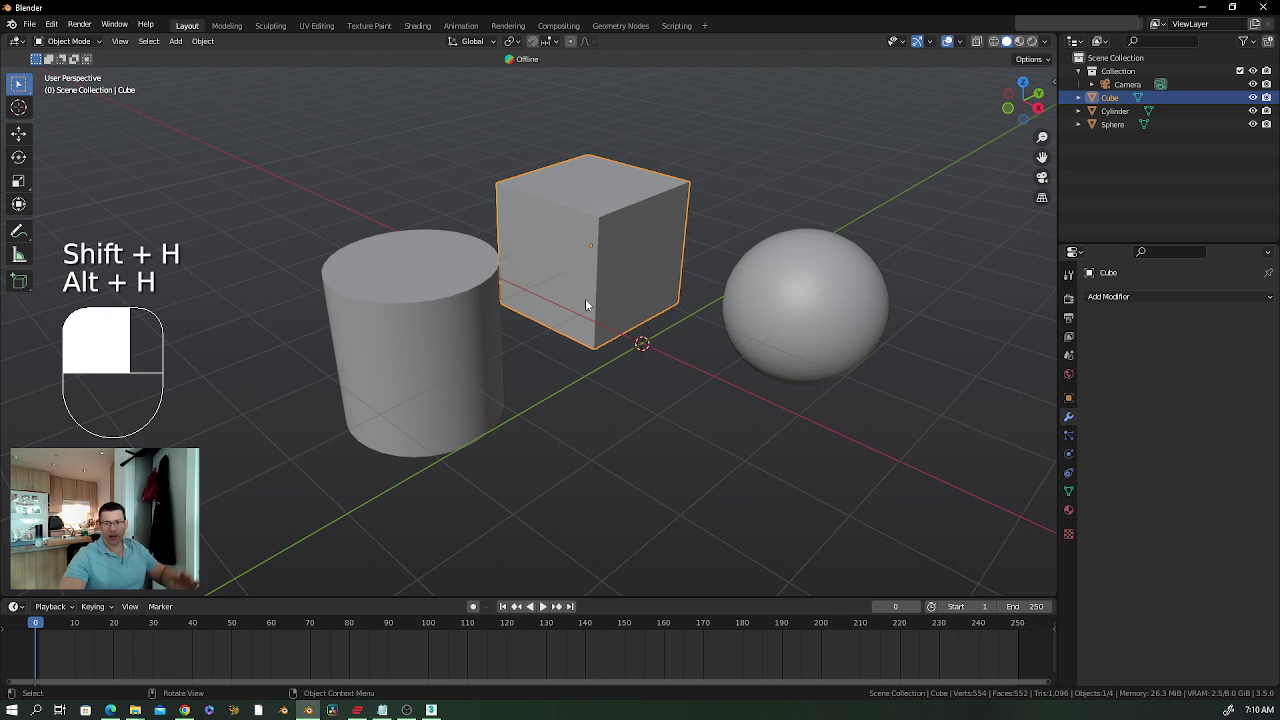
# Repeat the test with the sphere: hide the others, then reveal them unselected.
pyautogui.moveTo(586, 311)
pyautogui.mouseDown(button='middle')
pyautogui.moveTo(610, 325)
pyautogui.moveTo(594, 314)
pyautogui.moveTo(570, 331)
pyautogui.moveTo(531, 323)
pyautogui.mouseUp(button='middle')
pyautogui.click(765, 340)
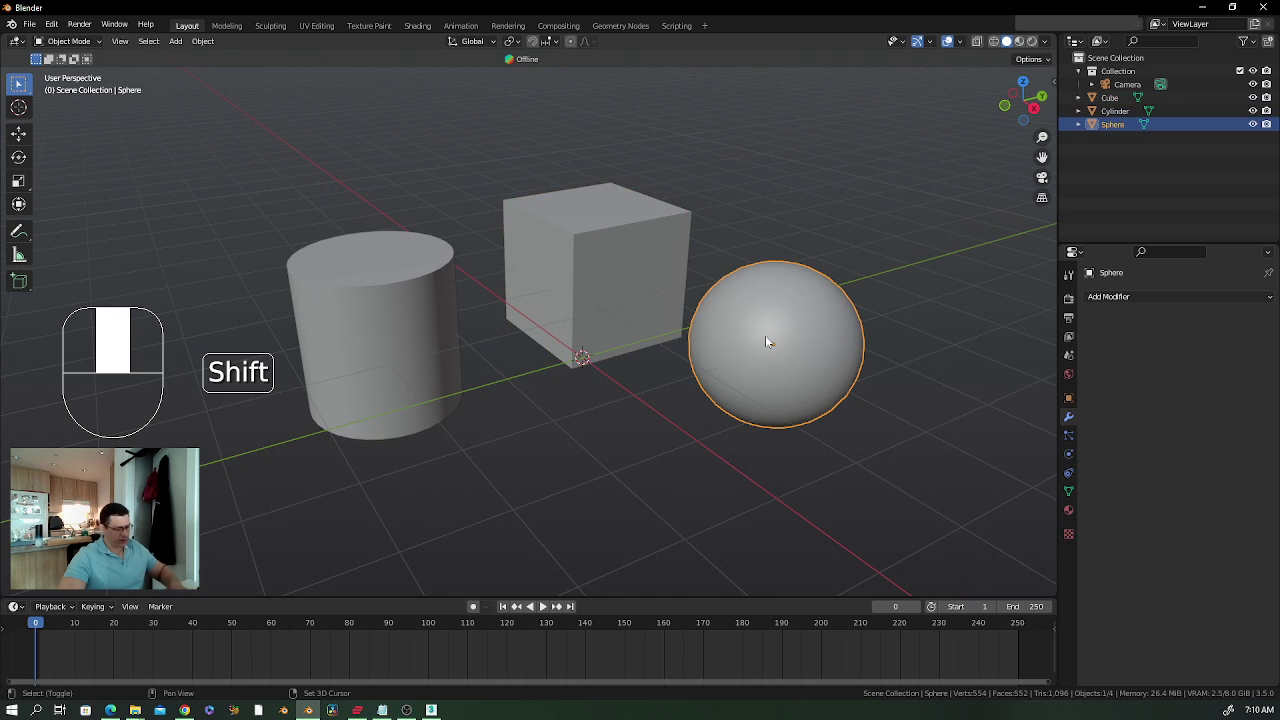
pyautogui.hotkey('shift', 'h')
pyautogui.hotkey('alt', 'h')
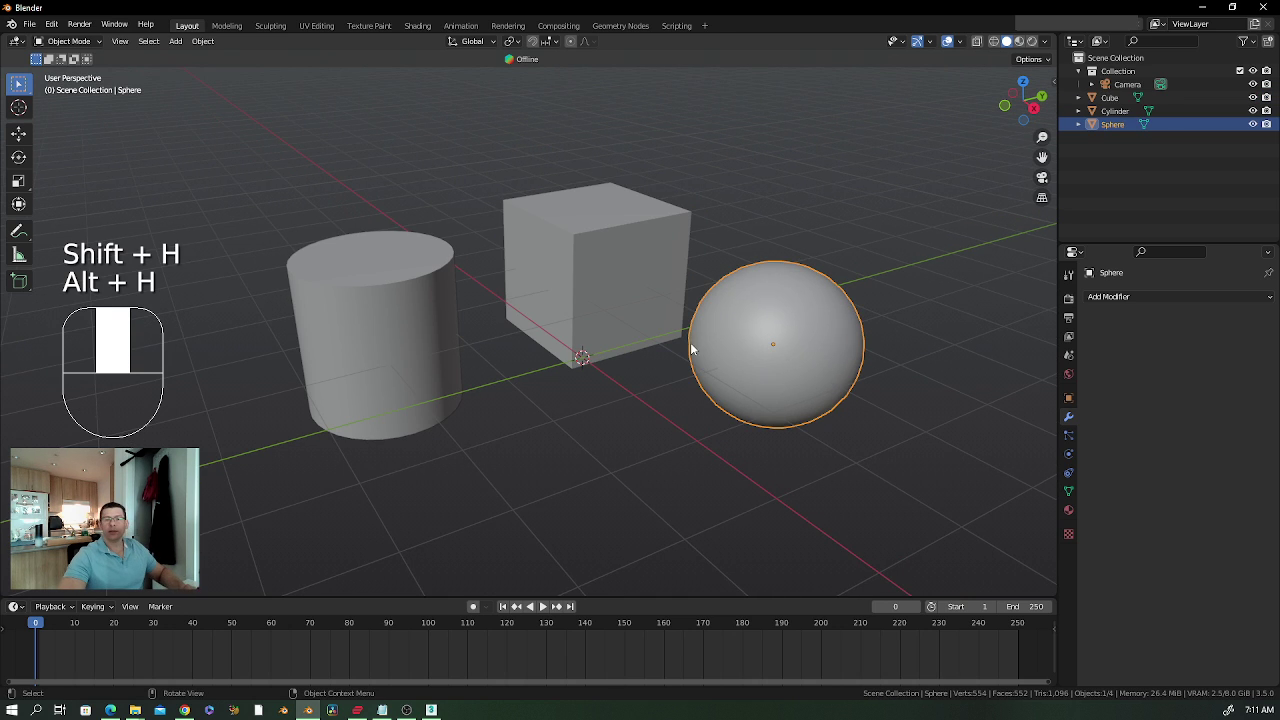